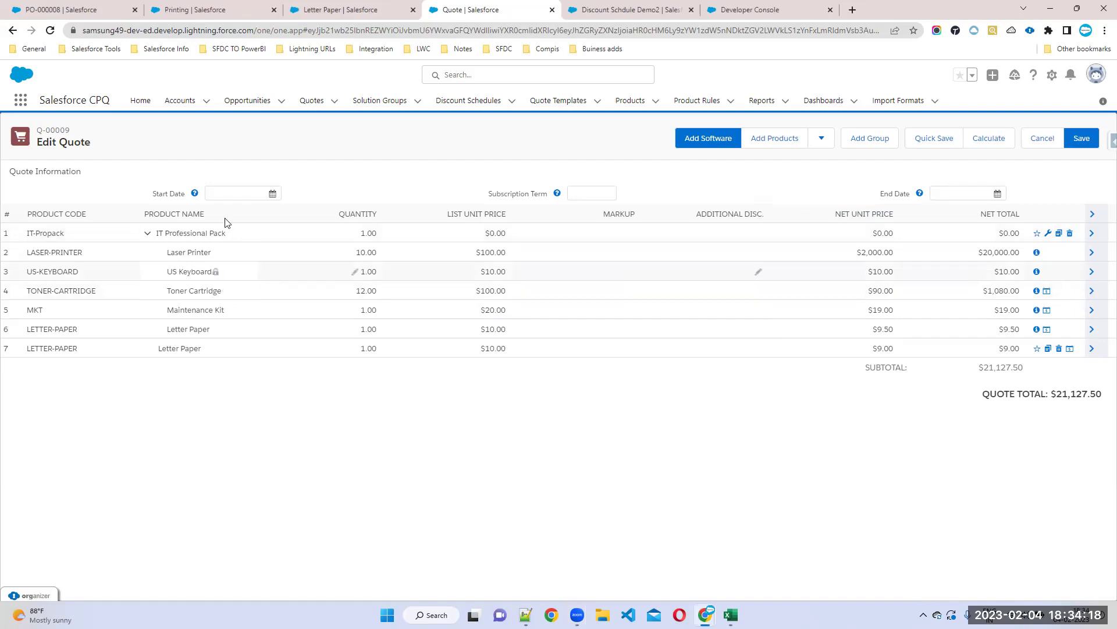
# - Leave the PO-000008 product option record and open the Recently Viewed accounts list
pyautogui.click(90, 9)
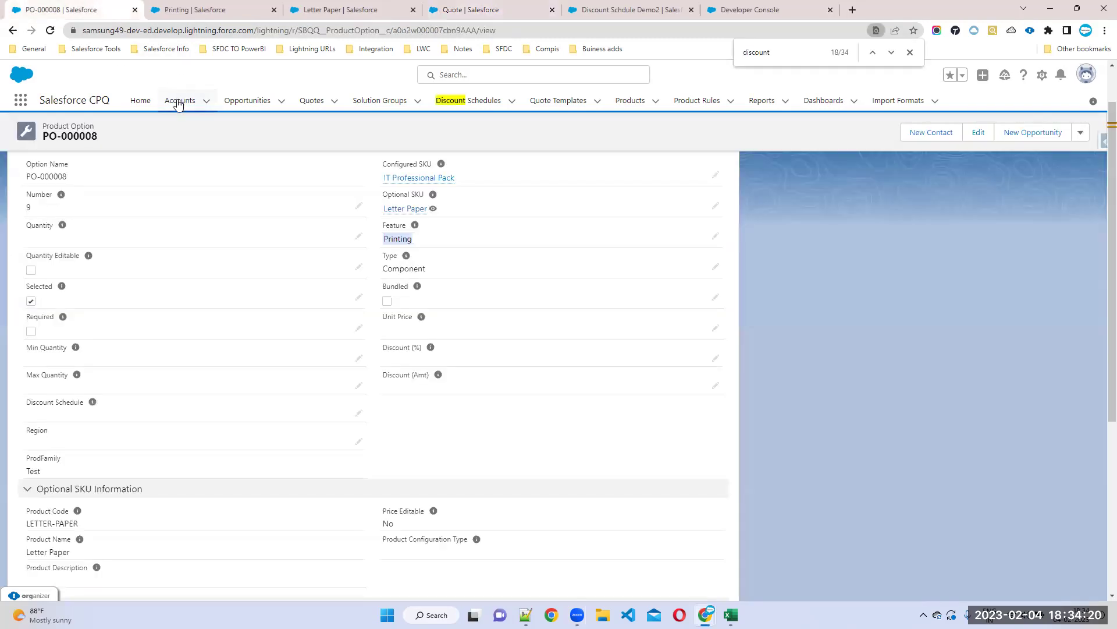
pyautogui.click(179, 103)
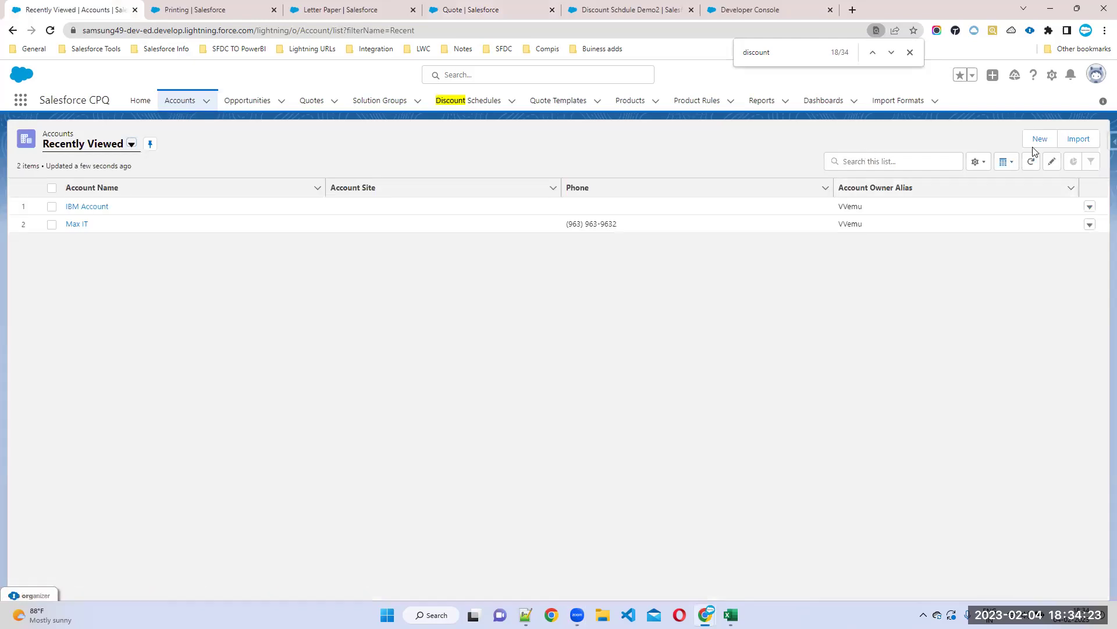
# - Create and save a new account named 'Vijetha Super Market'
pyautogui.click(1040, 138)
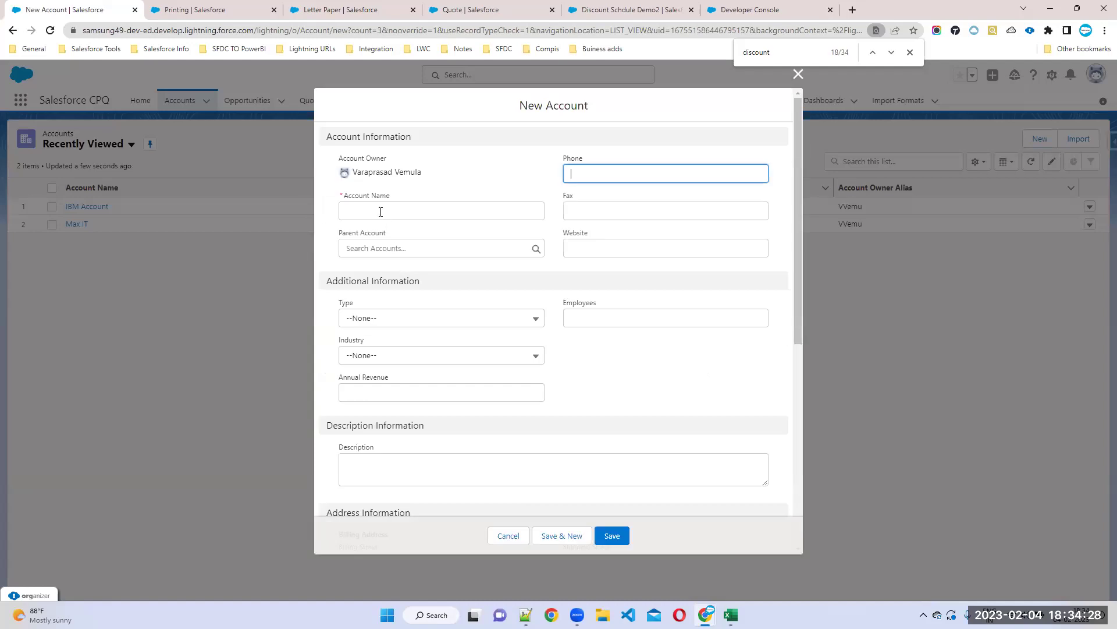
pyautogui.click(378, 210)
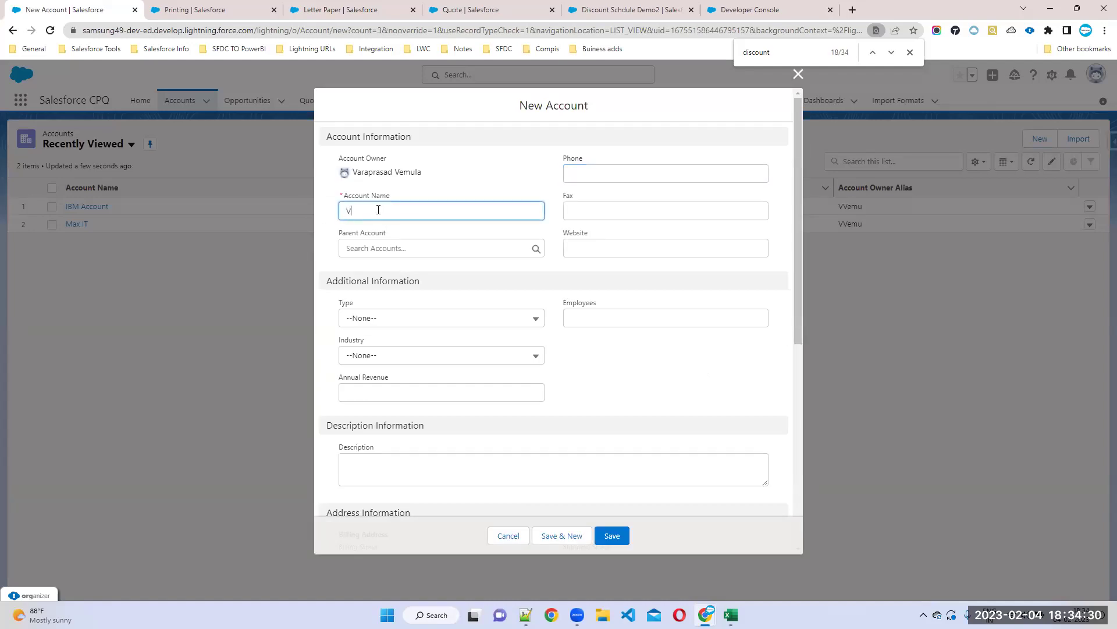
pyautogui.write('Vijetha Super Market')
pyautogui.scroll(-3, 442, 376)
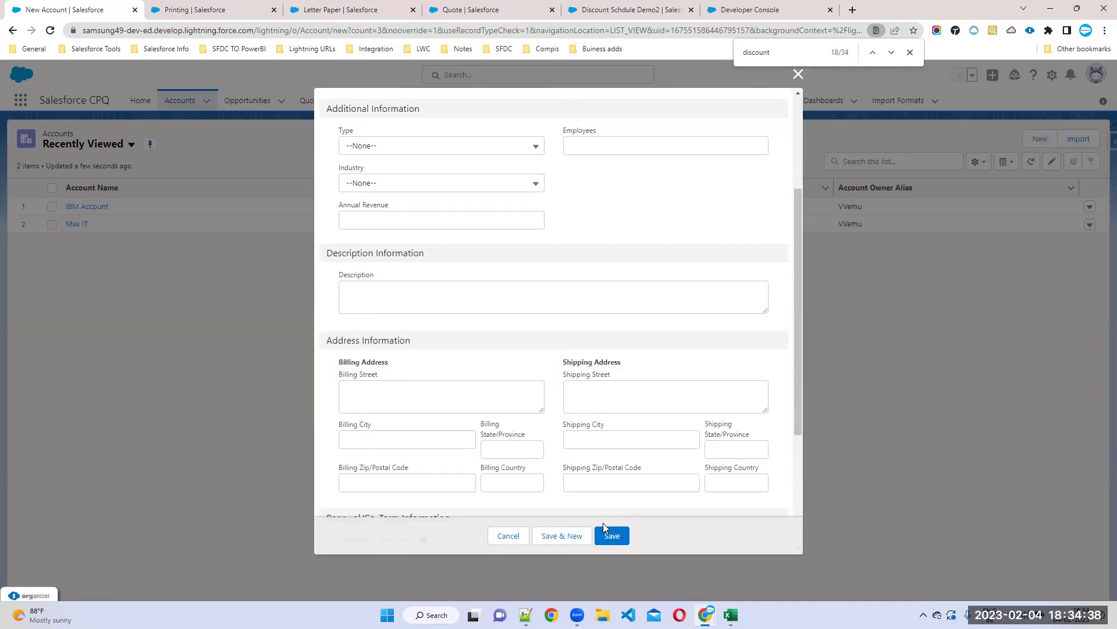
pyautogui.click(608, 537)
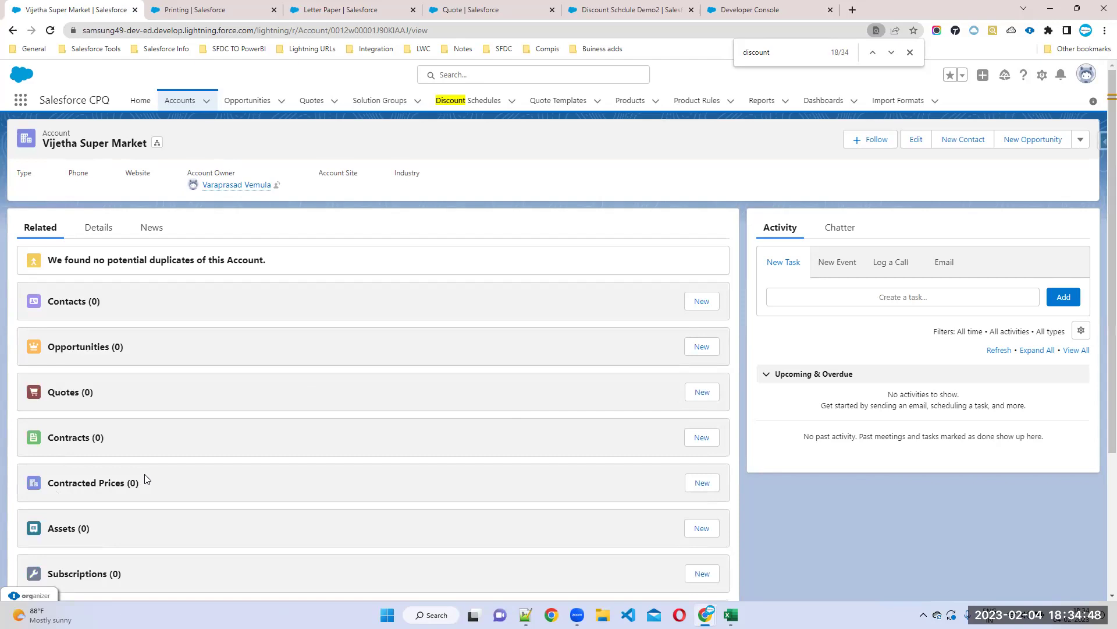
# - Start a new contracted price with Discount Schedule set to Discount Schdule Demo1
pyautogui.tripleClick(98, 482)
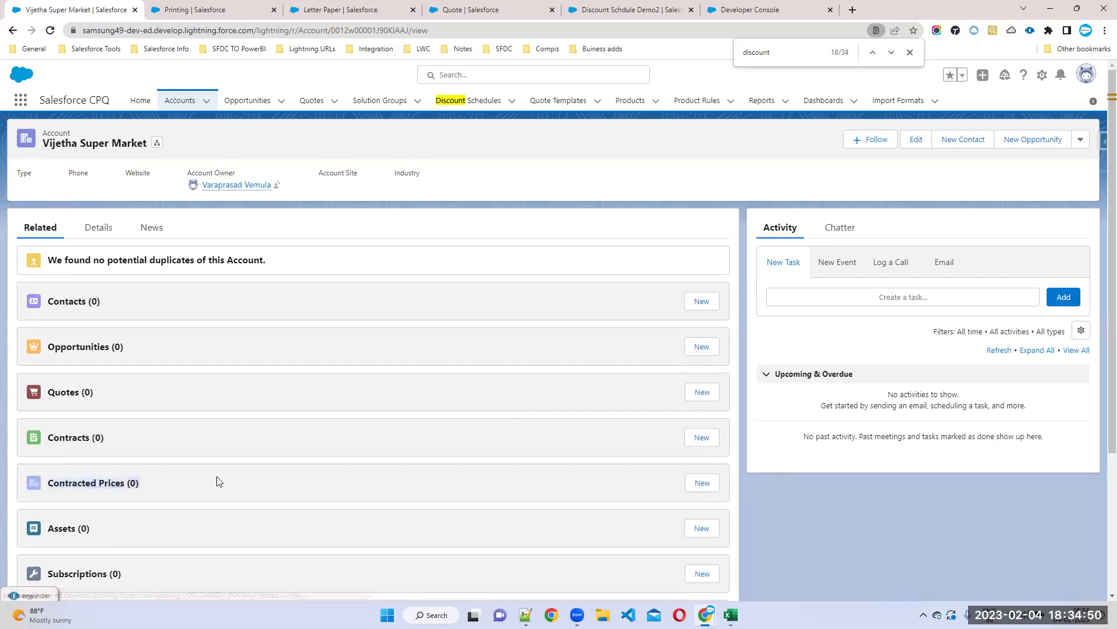
pyautogui.click(703, 483)
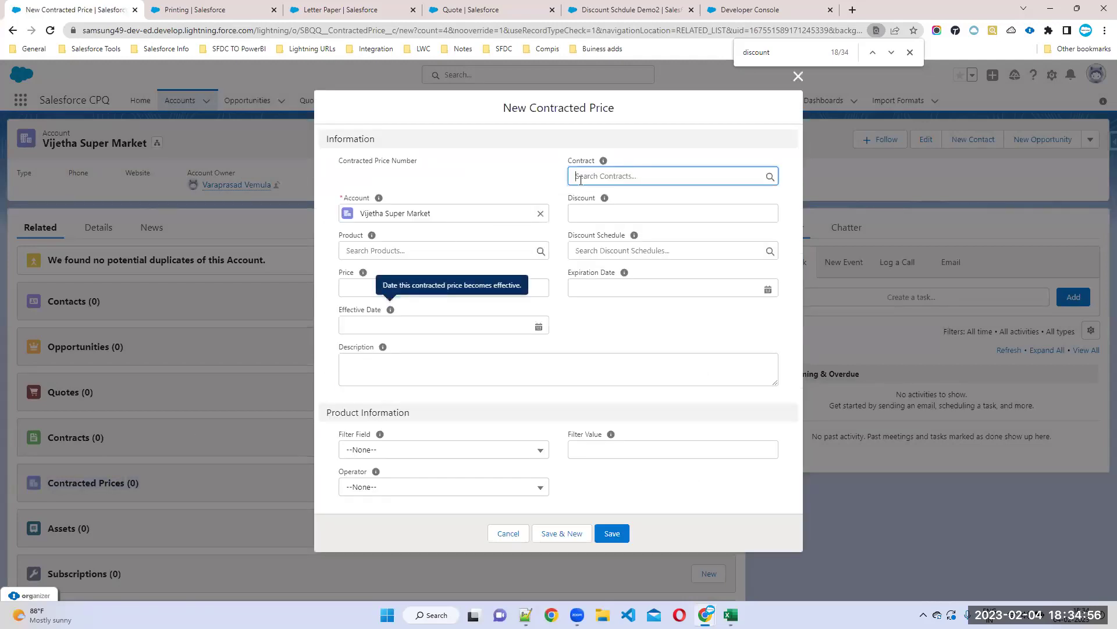
pyautogui.click(600, 251)
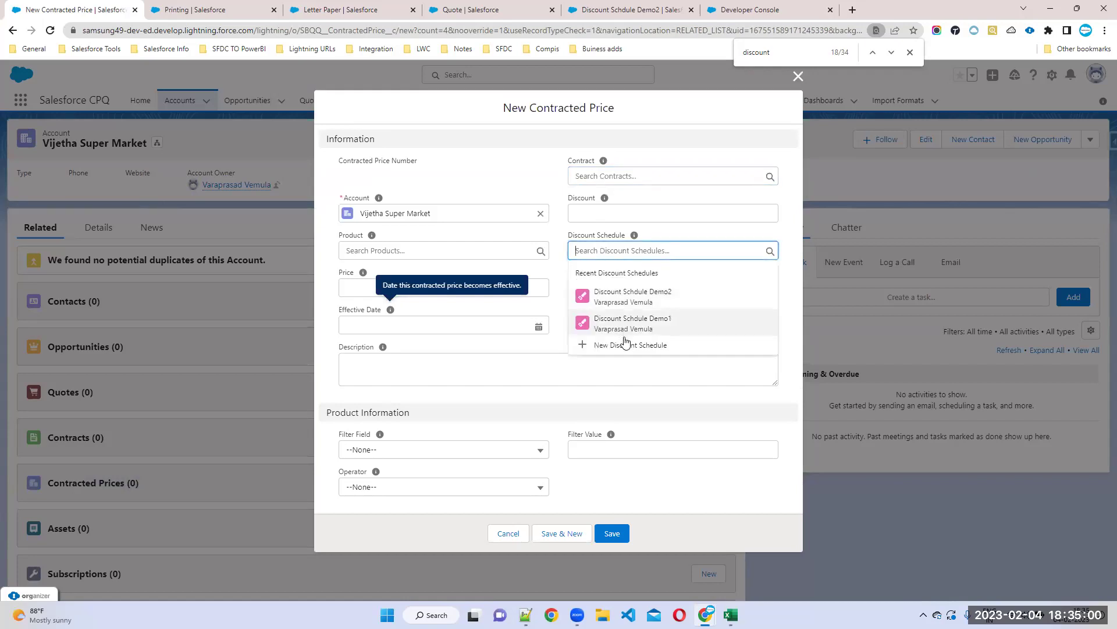
pyautogui.click(589, 322)
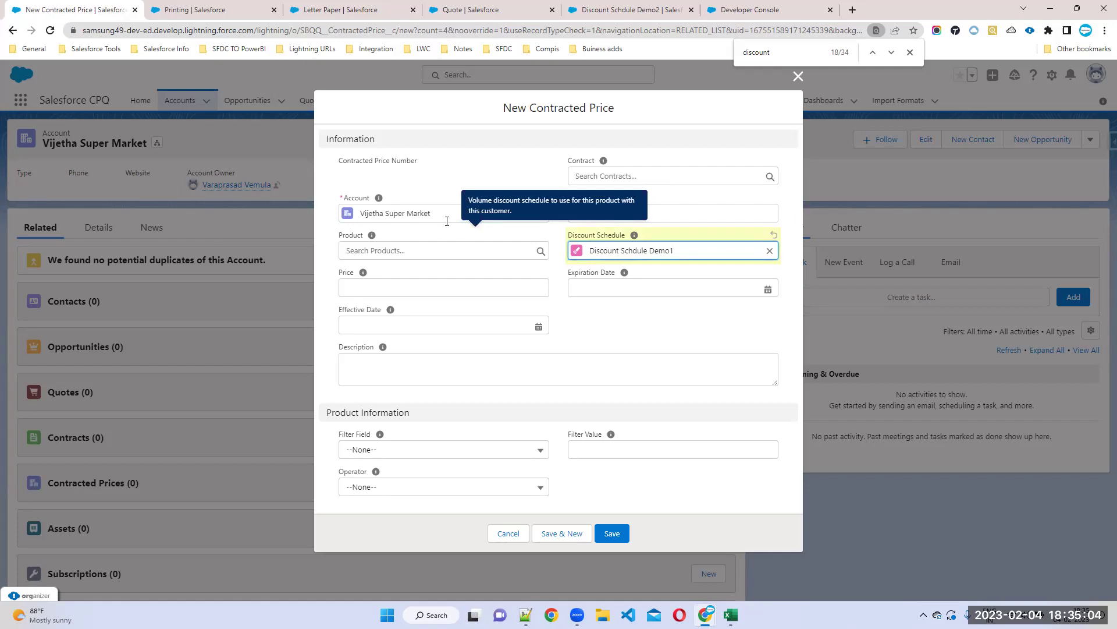
pyautogui.click(436, 273)
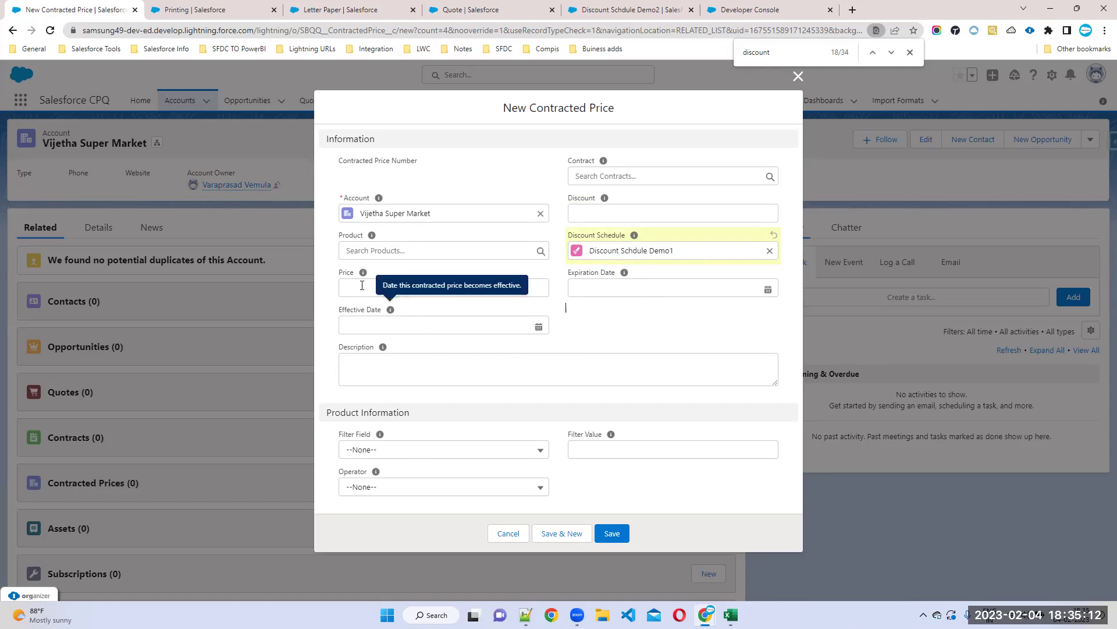
# - Search the Product lookup for 'lete', then clear the partial search
pyautogui.moveTo(362, 271)
pyautogui.click(363, 252)
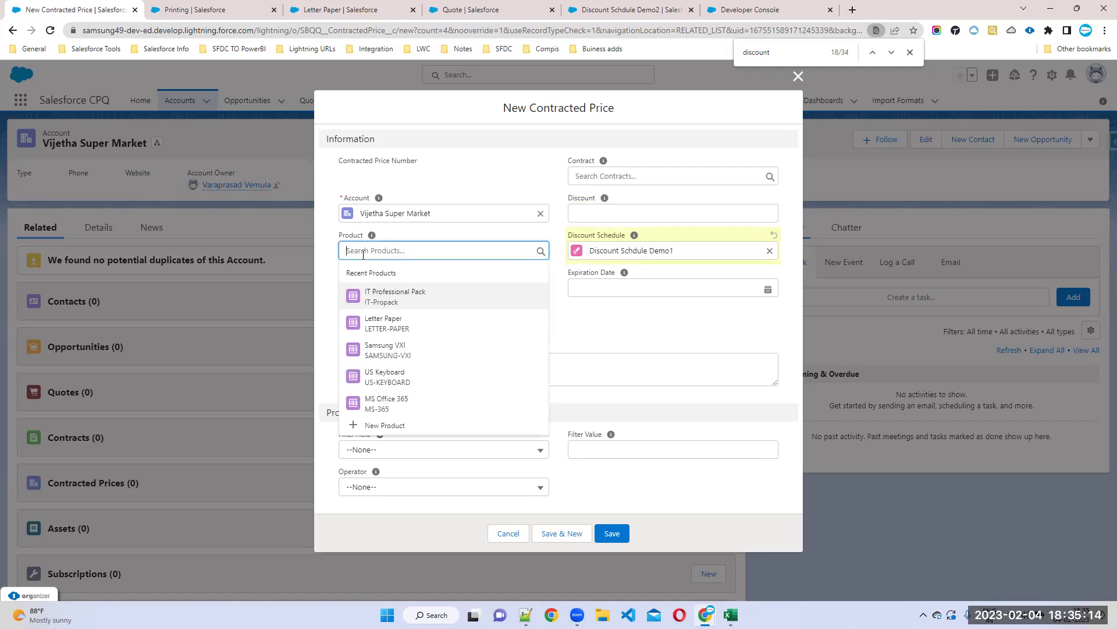
pyautogui.write('lete')
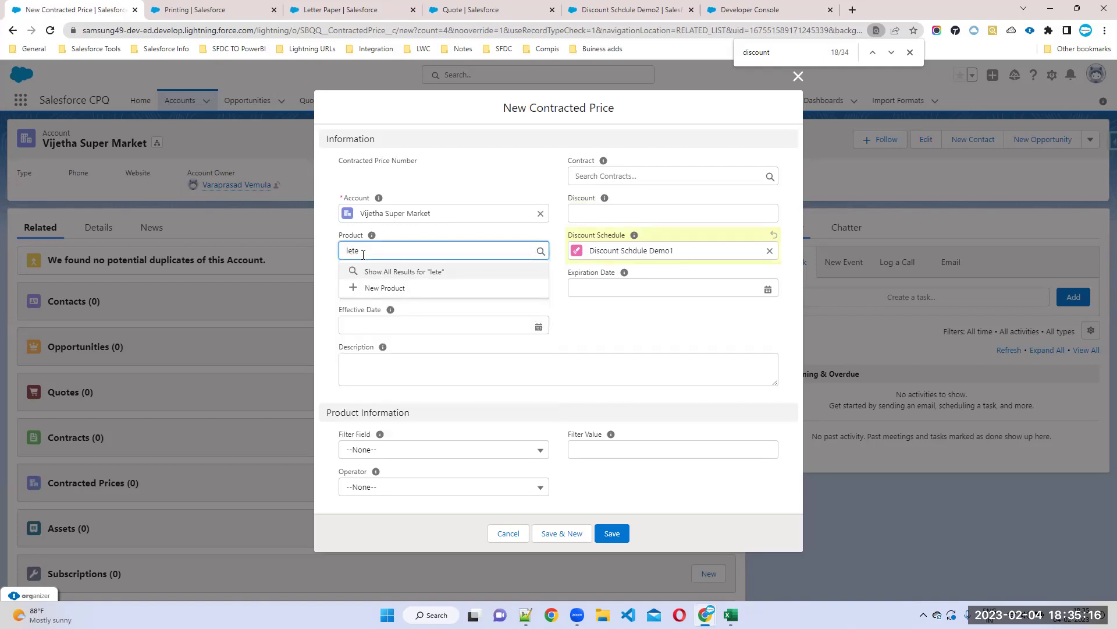
pyautogui.press('BackSpace')
pyautogui.press('BackSpace')
pyautogui.press('BackSpace')
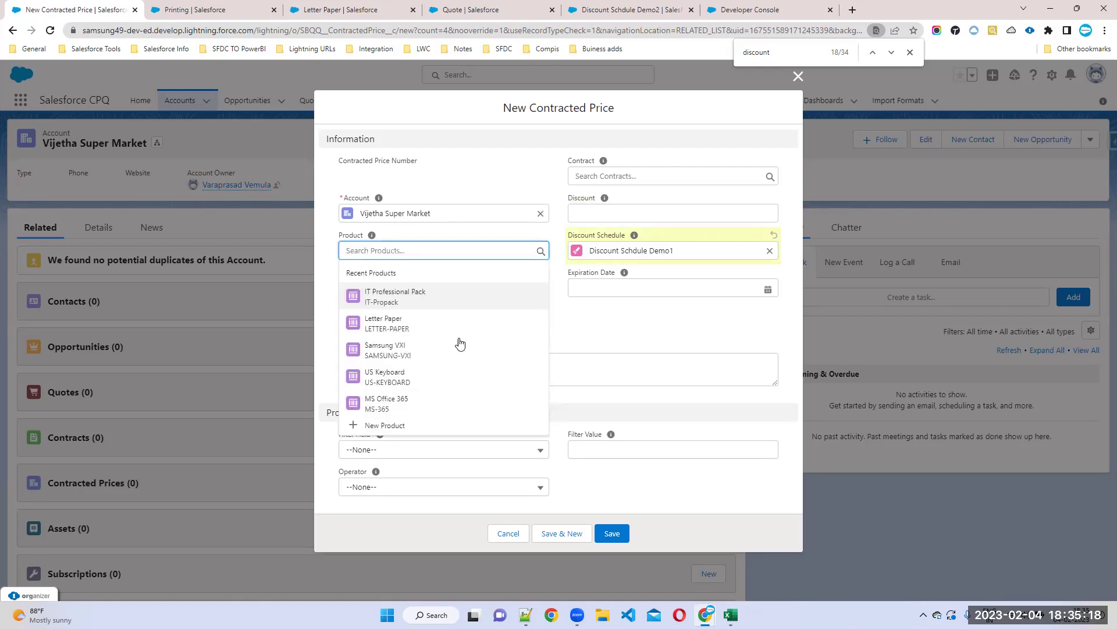
# - Add a filter: Product Family equals Hardware
pyautogui.click(486, 451)
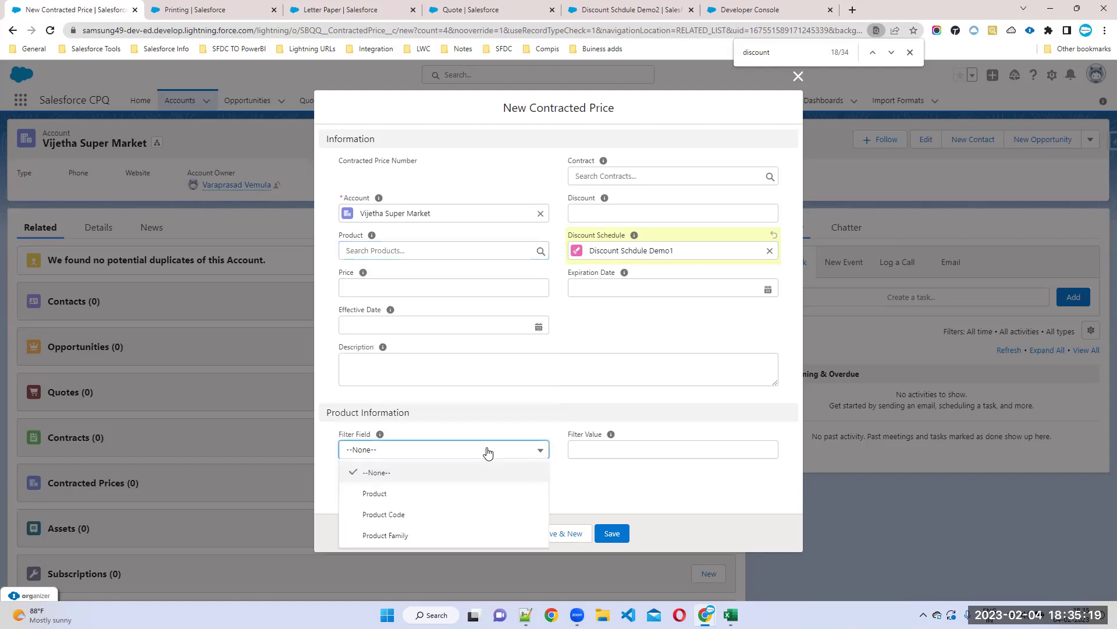
pyautogui.click(392, 535)
pyautogui.click(464, 486)
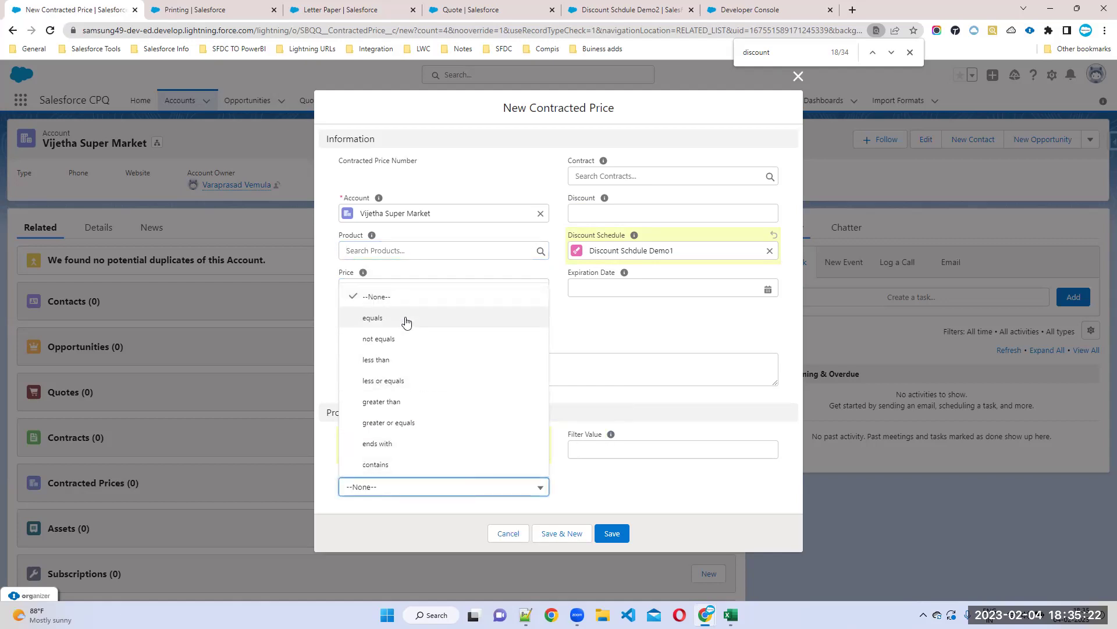
pyautogui.click(407, 318)
pyautogui.click(587, 450)
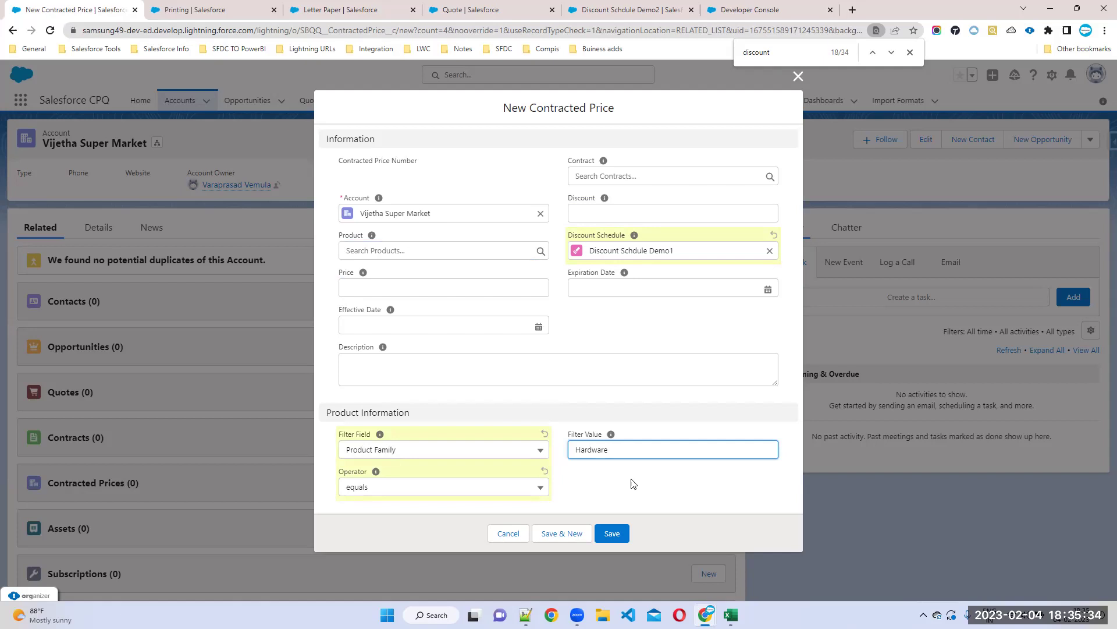
# - Set effective date 2/3/2023 and expiration date 2/28/2023
pyautogui.click(435, 324)
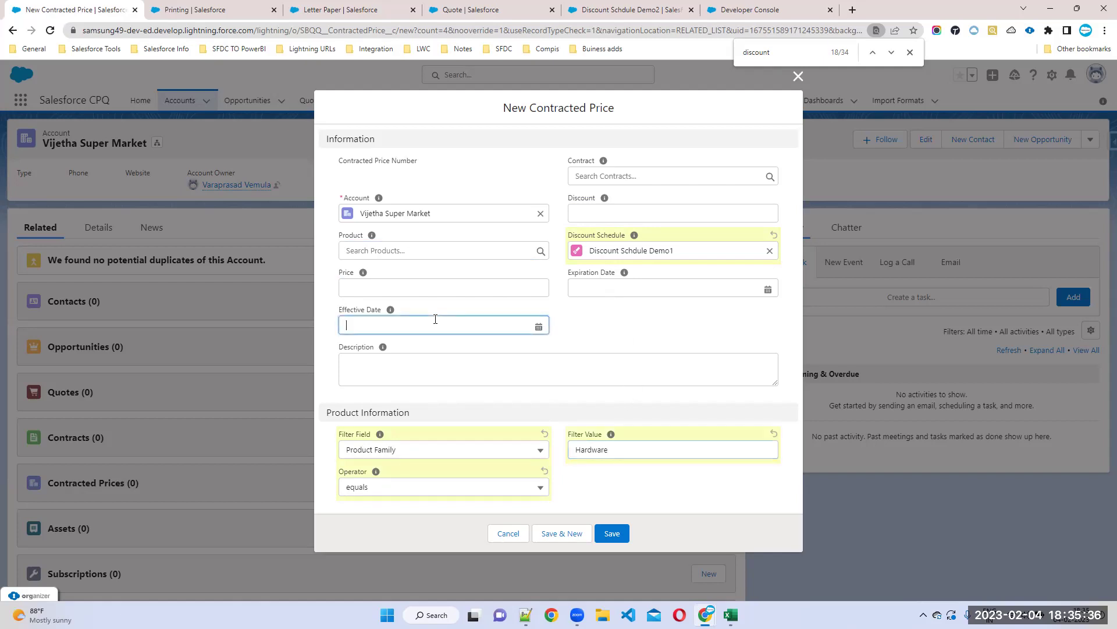
pyautogui.click(435, 324)
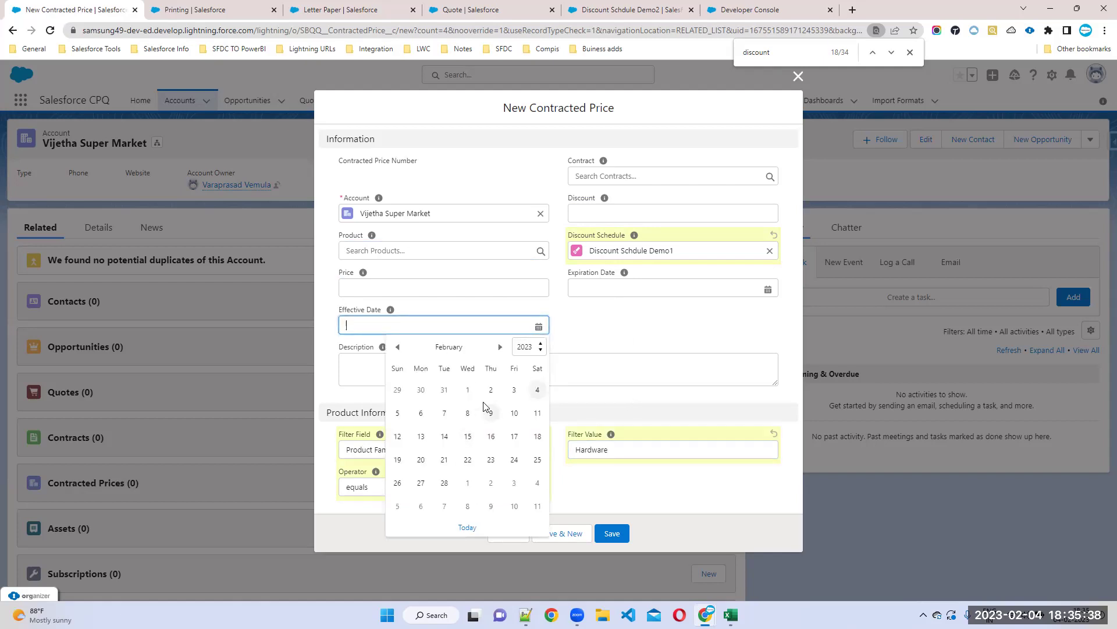
pyautogui.click(515, 390)
pyautogui.click(622, 285)
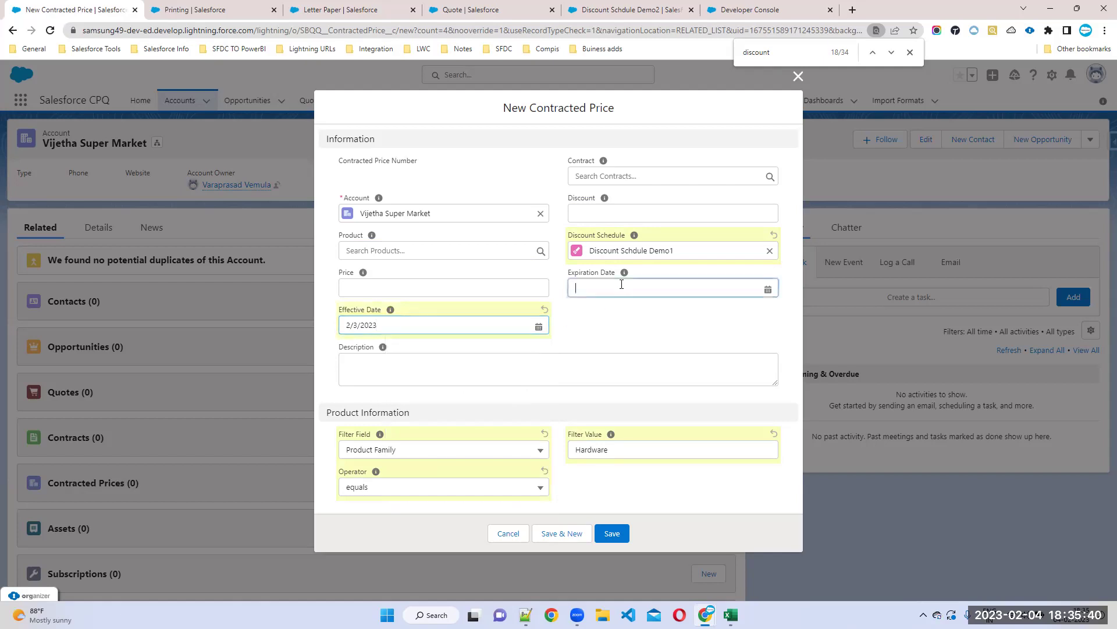
pyautogui.click(622, 284)
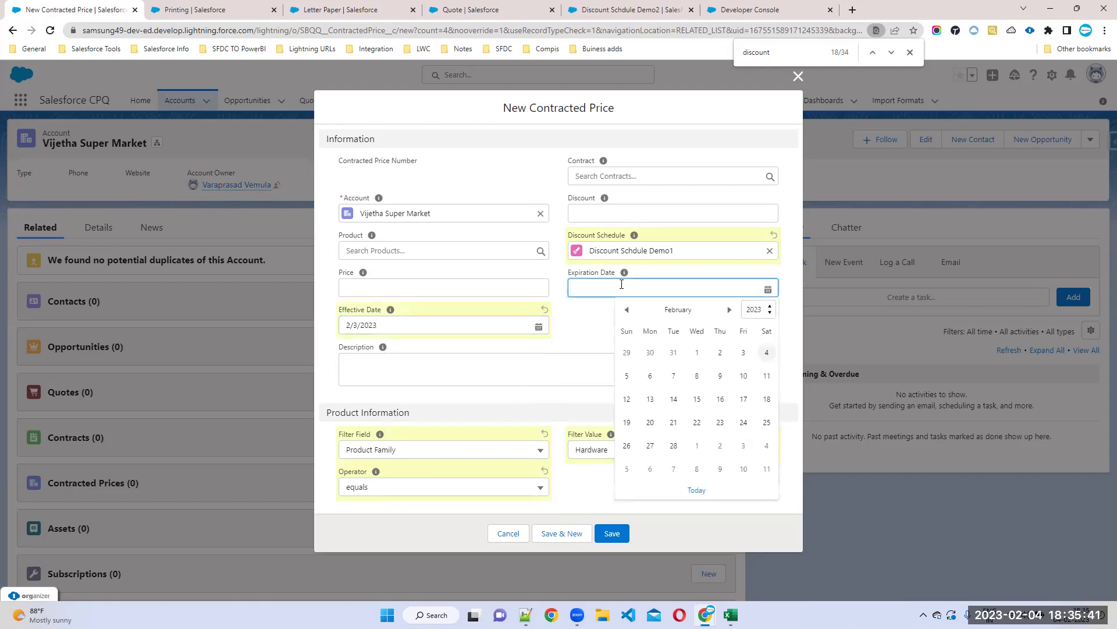
pyautogui.click(674, 446)
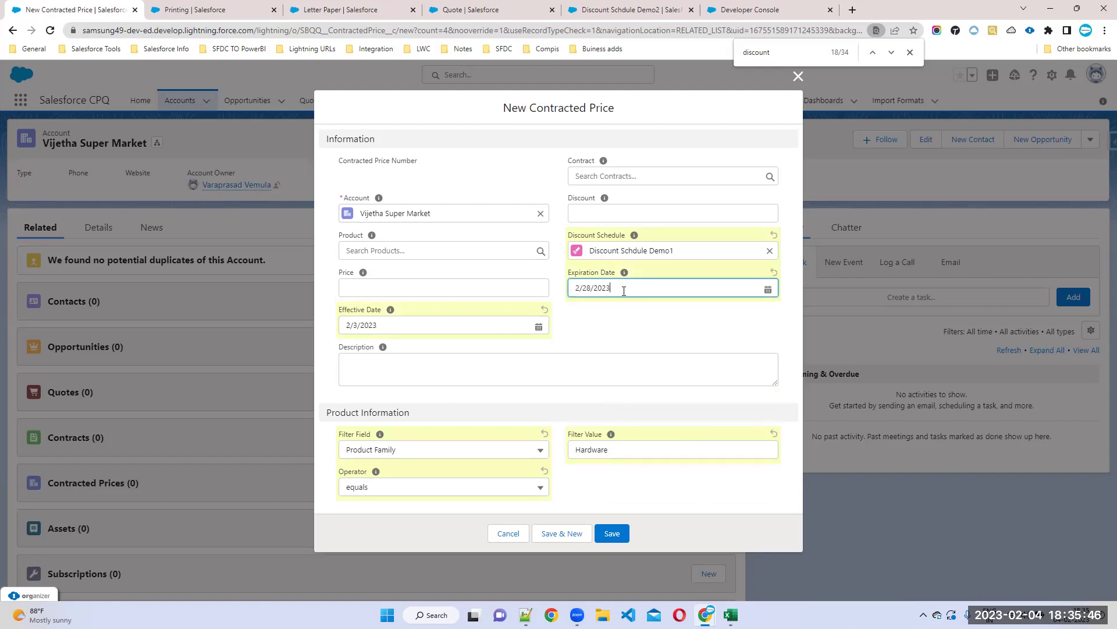
# - Clear both the expiration and effective dates, then save contracted price CP-00001
pyautogui.moveTo(624, 290); pyautogui.dragTo(547, 287)
pyautogui.press('BackSpace')
pyautogui.click(439, 317)
pyautogui.click(400, 323)
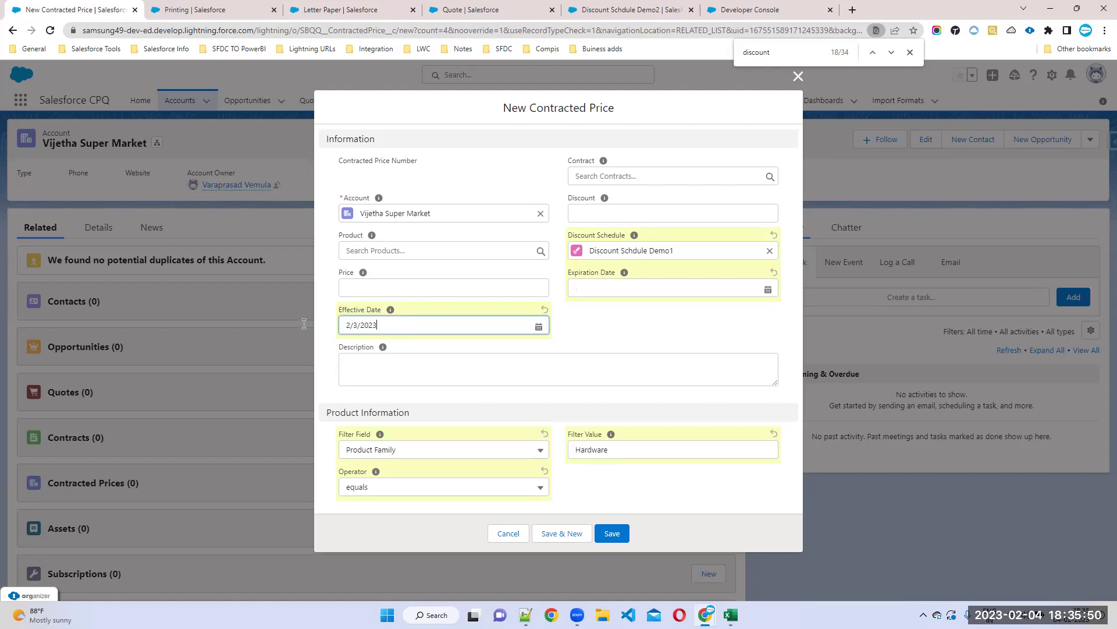
pyautogui.hotkey('ctrl', 'a')
pyautogui.press('BackSpace')
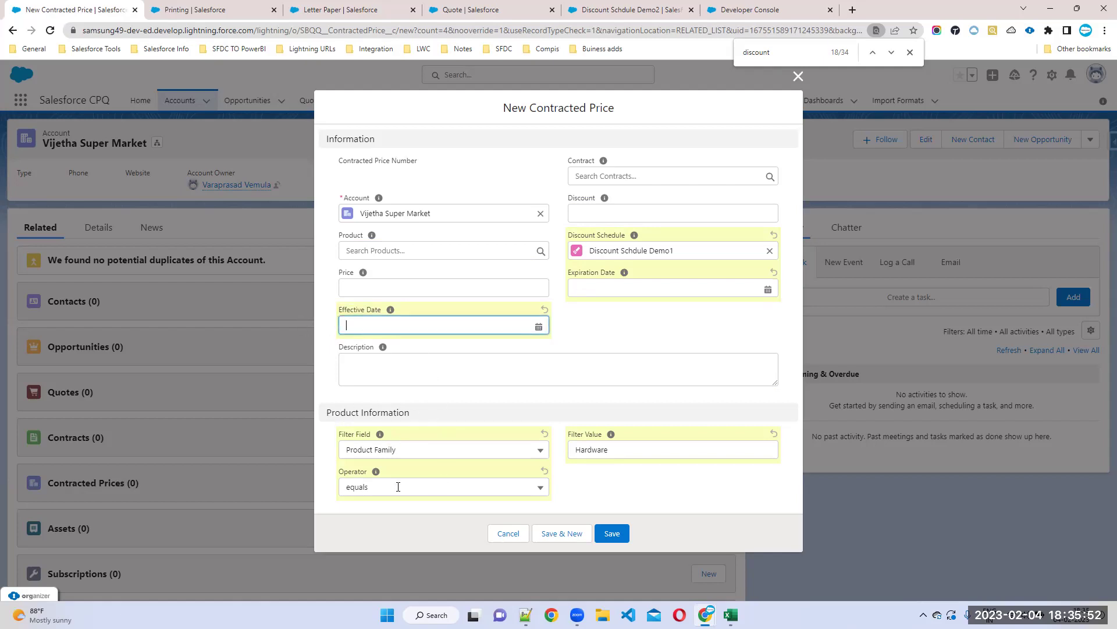
pyautogui.click(384, 325)
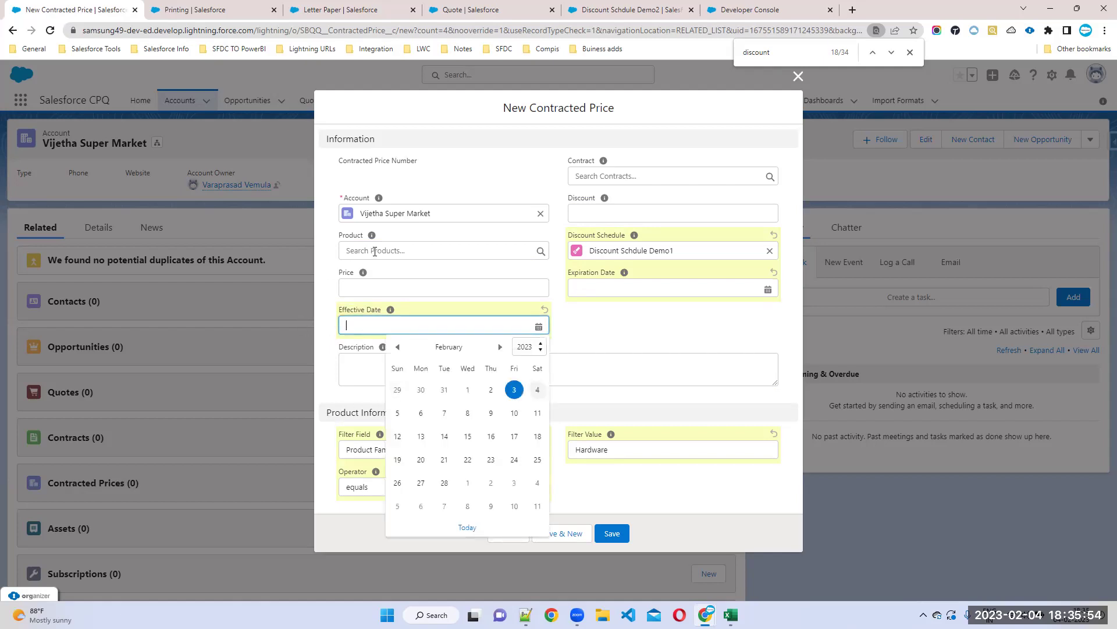
pyautogui.click(625, 364)
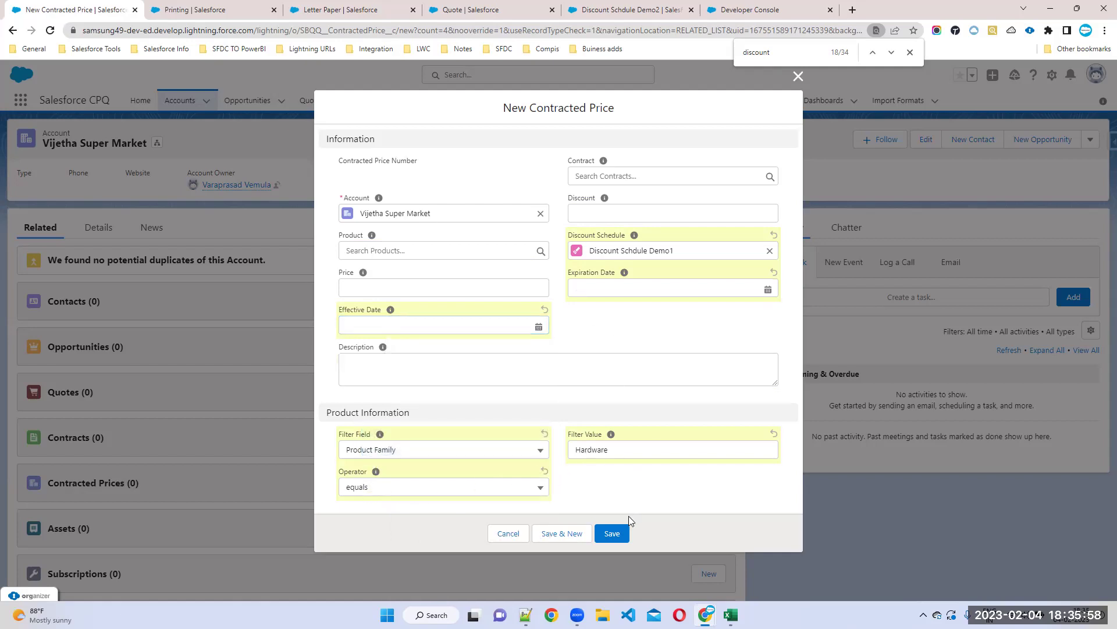
pyautogui.click(616, 534)
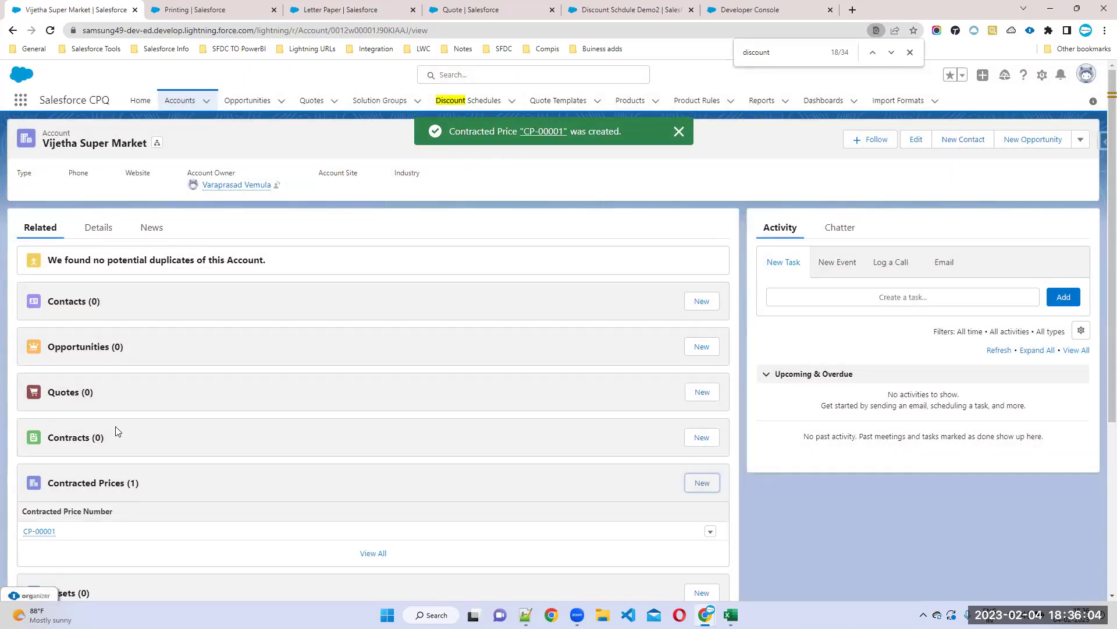
# - Create opportunity 'Vijetha Opportunity' with close date 2/11/2023 and stage Proposal/Price Quote
pyautogui.click(695, 344)
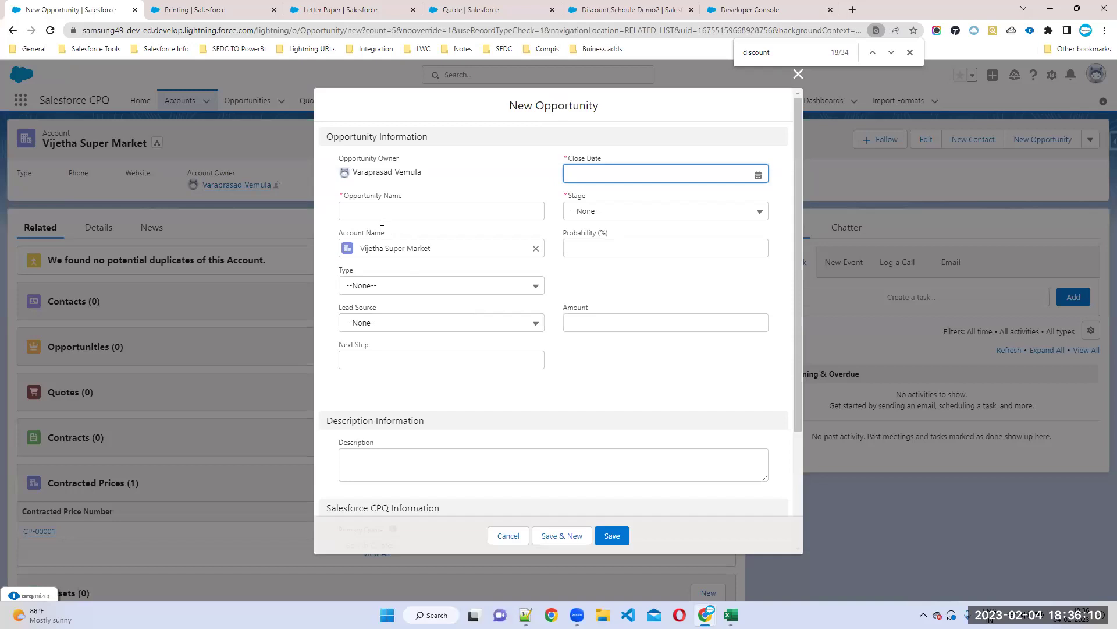
pyautogui.click(382, 221)
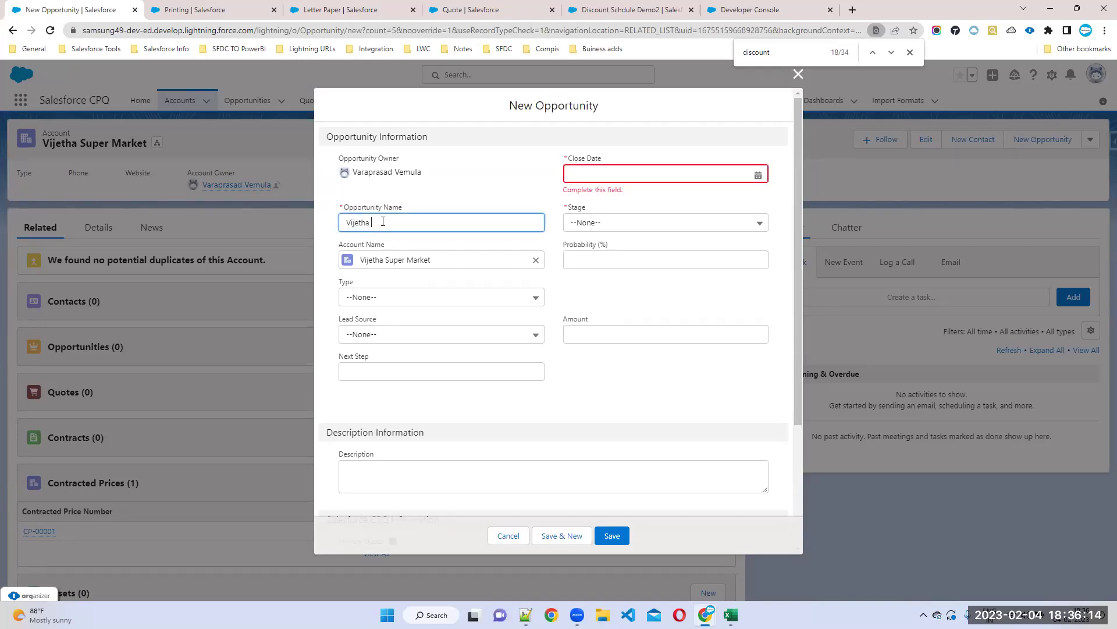
pyautogui.write('Vijetha Opportunity')
pyautogui.click(629, 176)
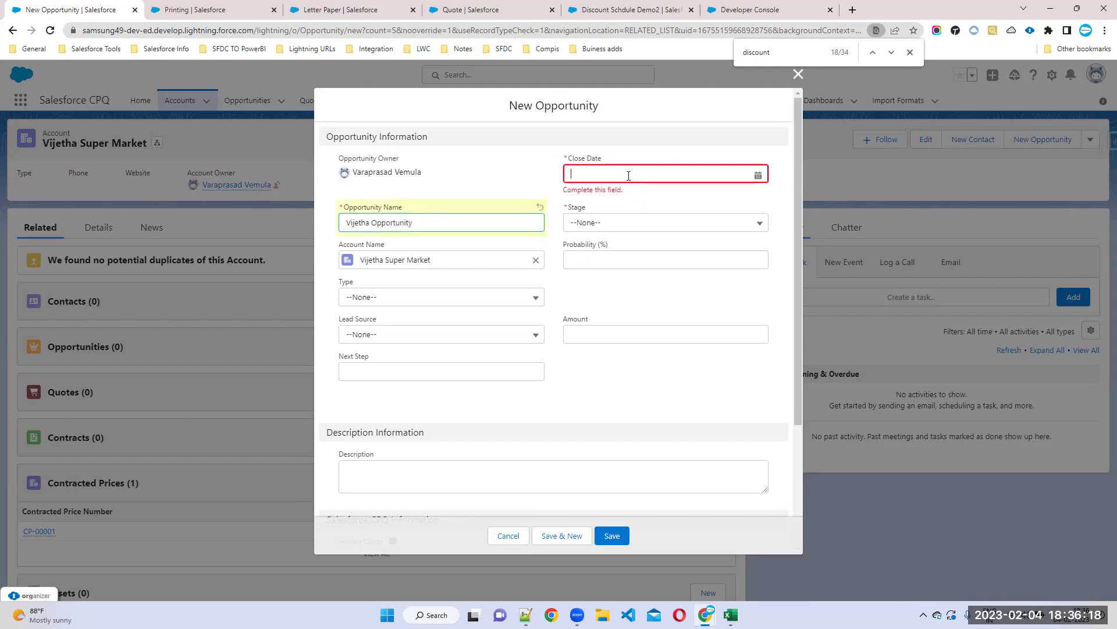
pyautogui.click(756, 263)
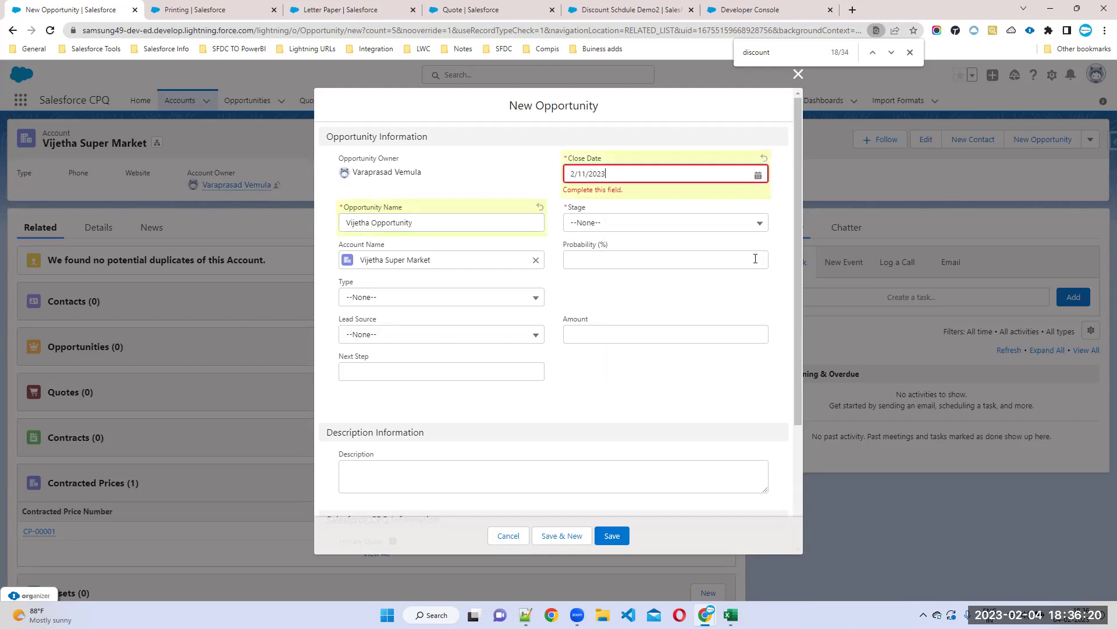
pyautogui.click(627, 215)
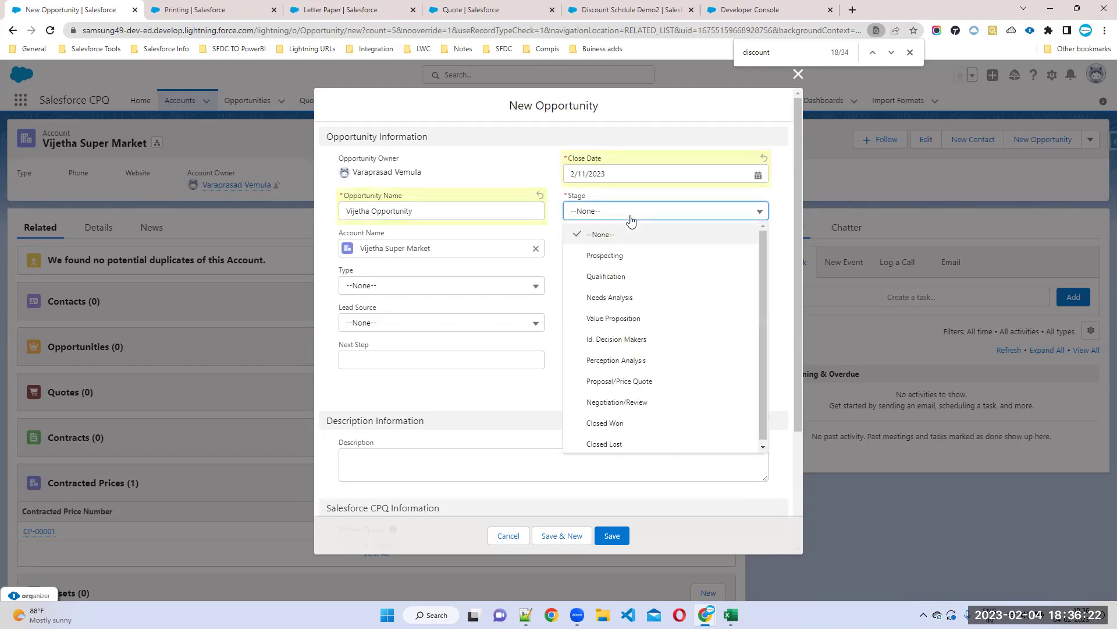
pyautogui.click(629, 381)
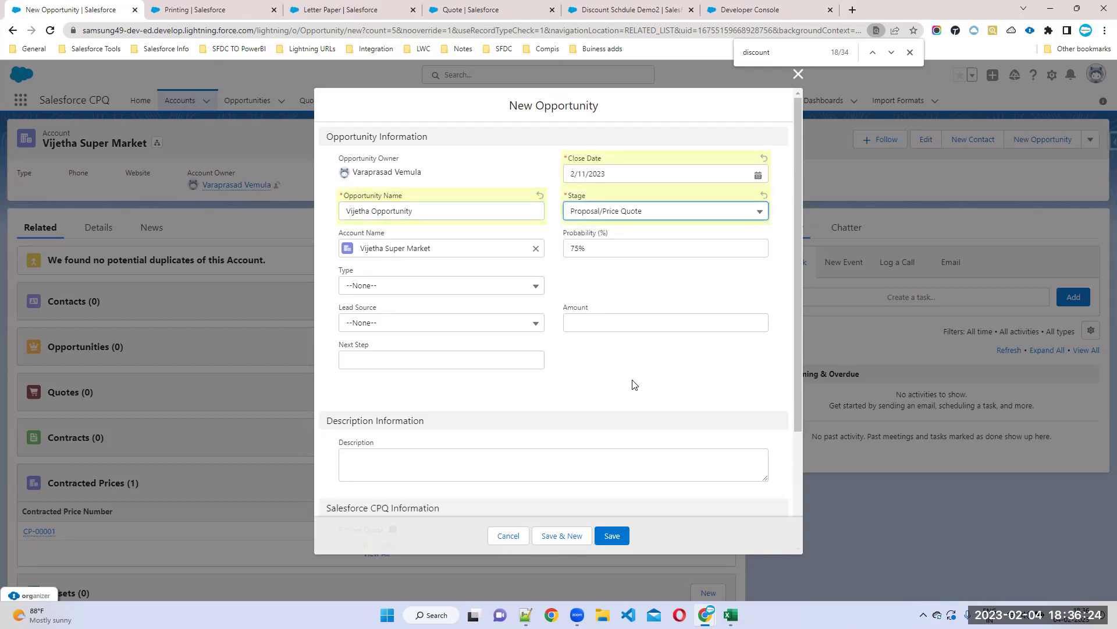
pyautogui.scroll(-3, 588, 419)
pyautogui.click(611, 536)
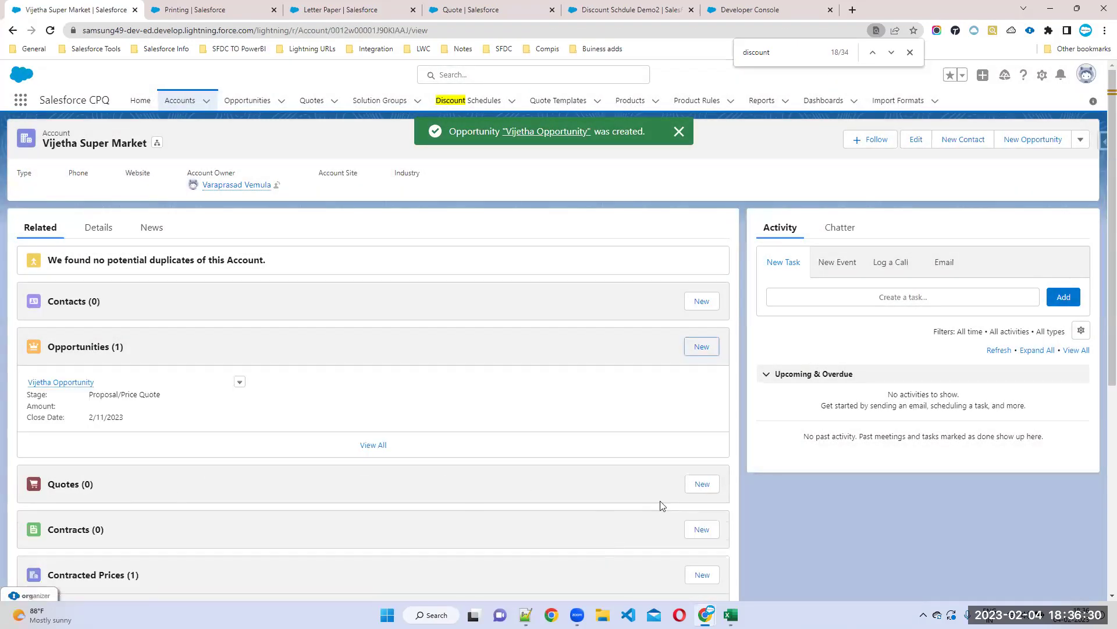
# - Create and save quote Q-00010 with account Vijetha Super Market and opportunity Vijetha Opportunity
pyautogui.click(704, 483)
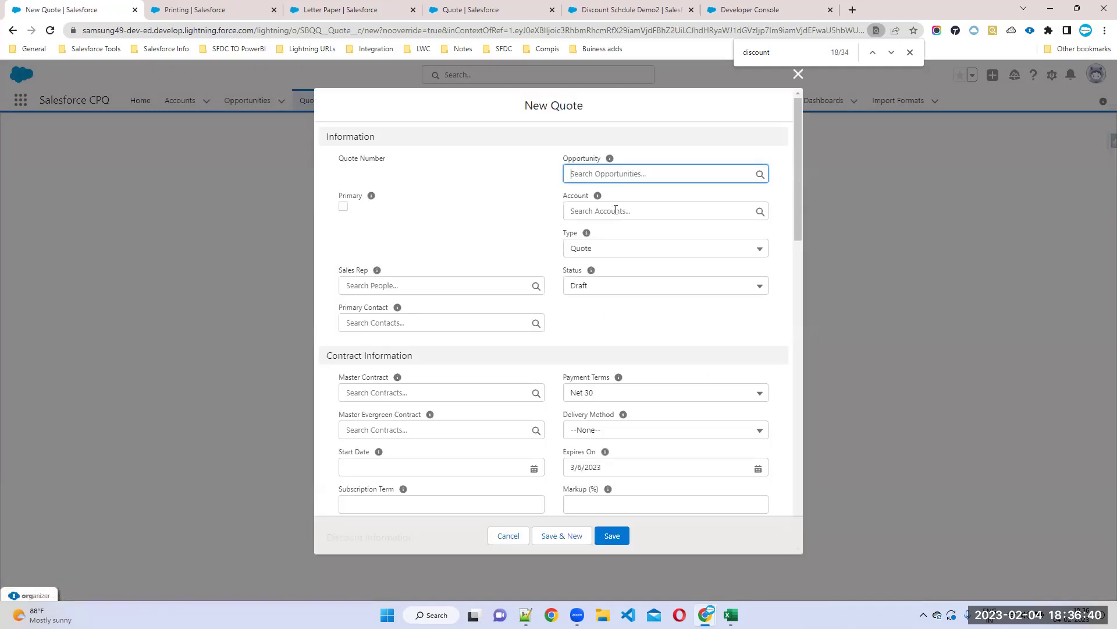
pyautogui.click(616, 210)
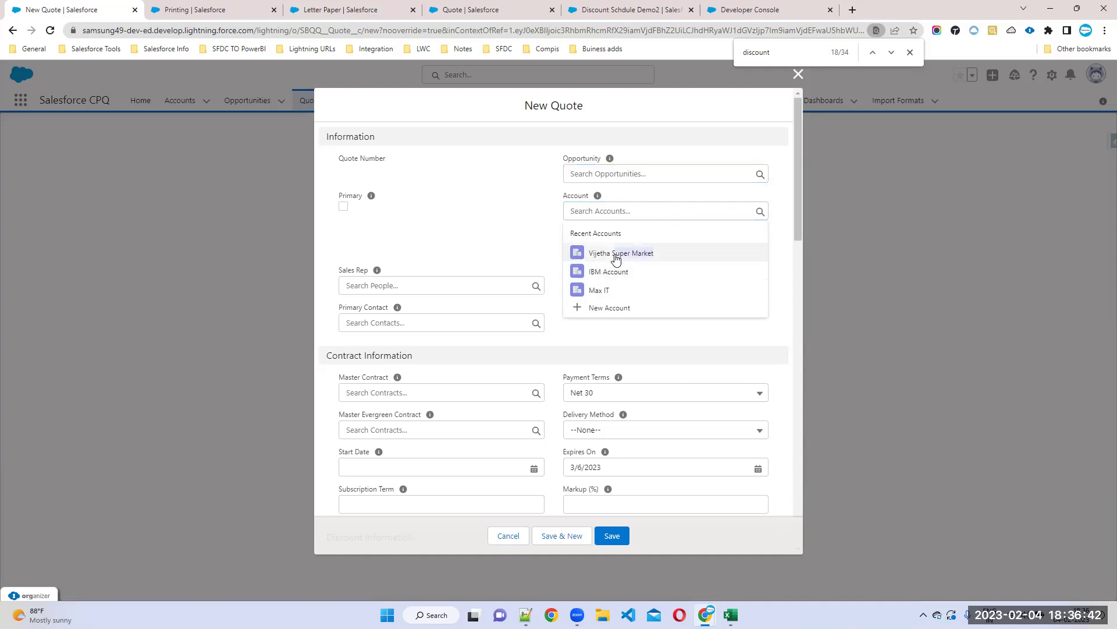
pyautogui.click(616, 254)
pyautogui.click(606, 175)
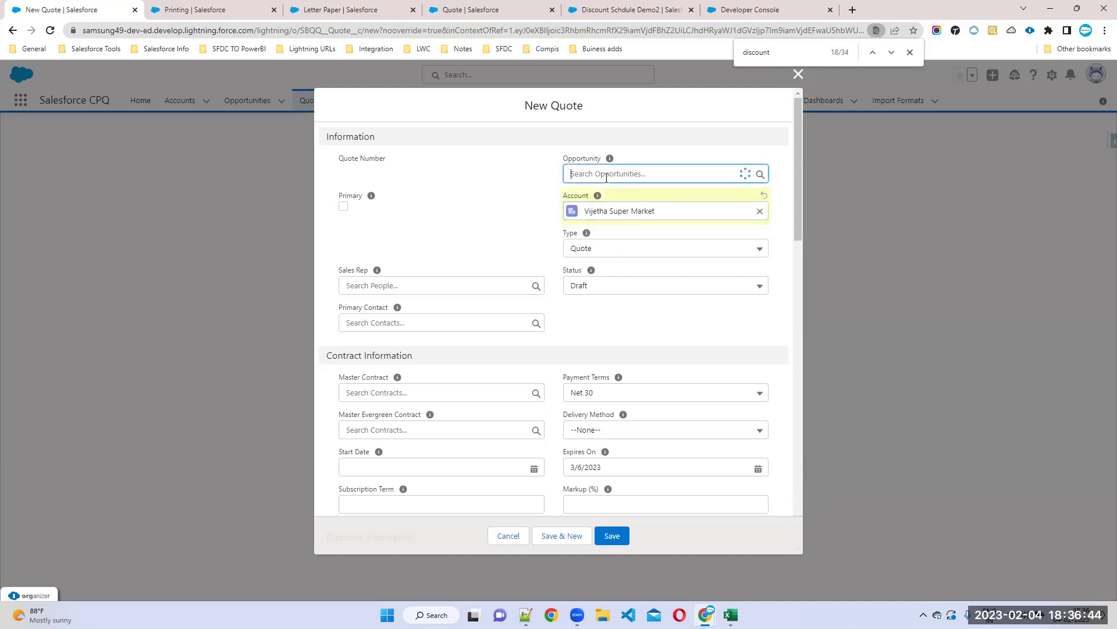
pyautogui.click(614, 227)
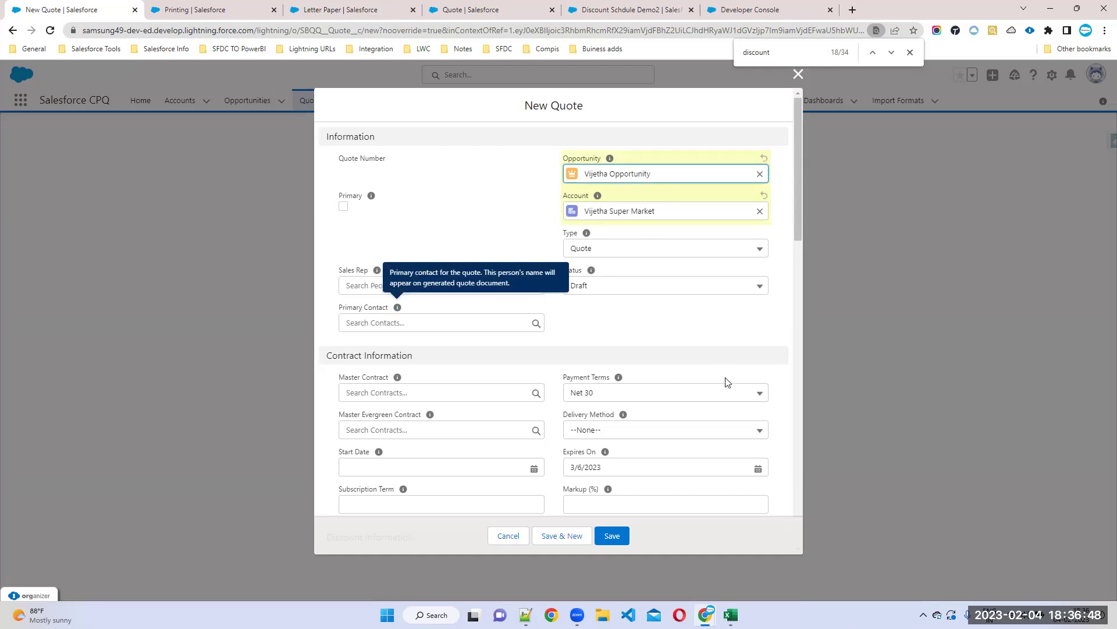
pyautogui.click(619, 541)
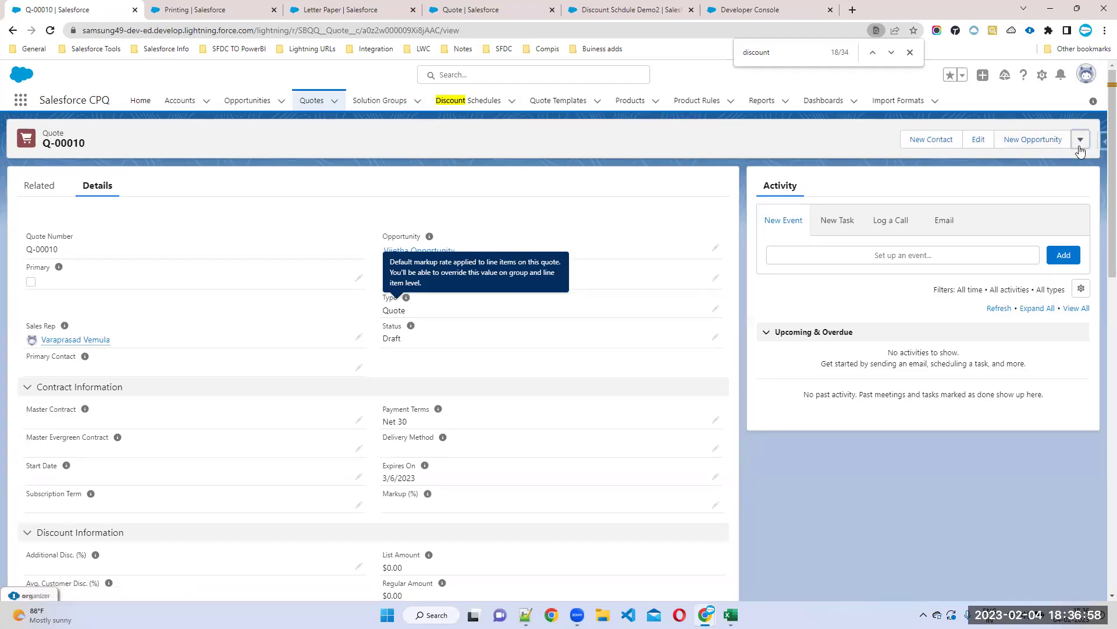
# - Open Edit Lines for Q-00010 and confirm USA PB as the price book
pyautogui.click(1080, 140)
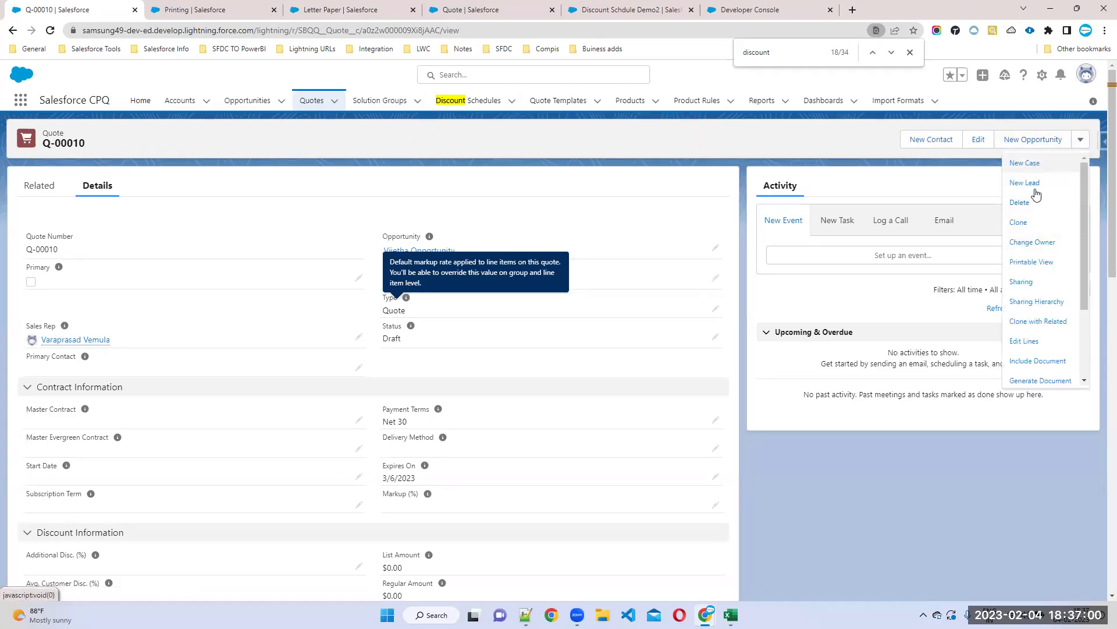
pyautogui.click(1023, 341)
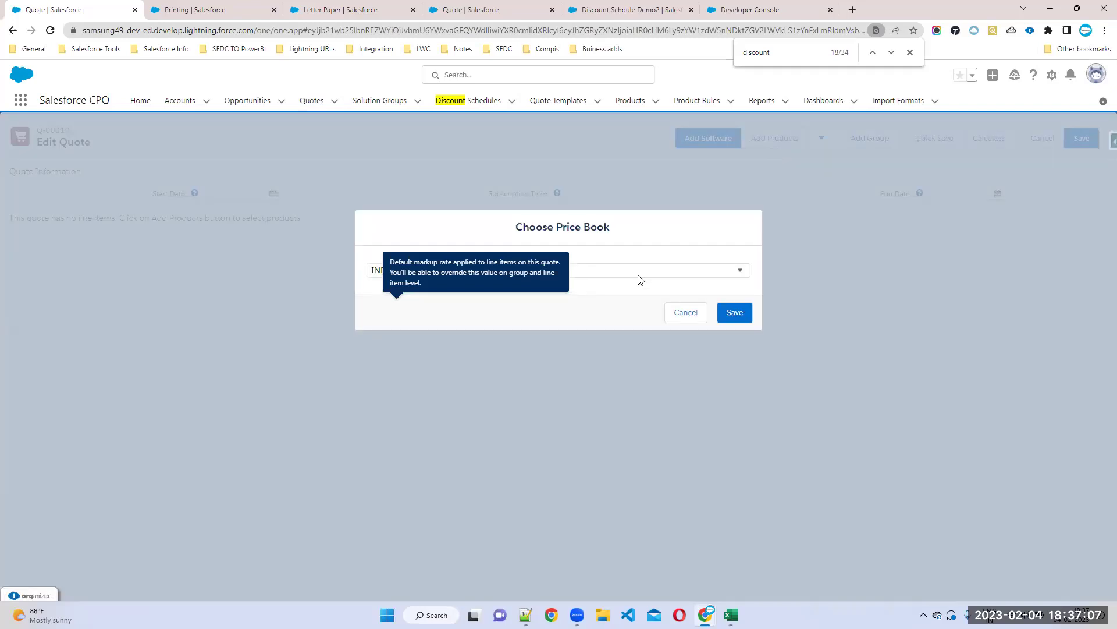
pyautogui.click(638, 271)
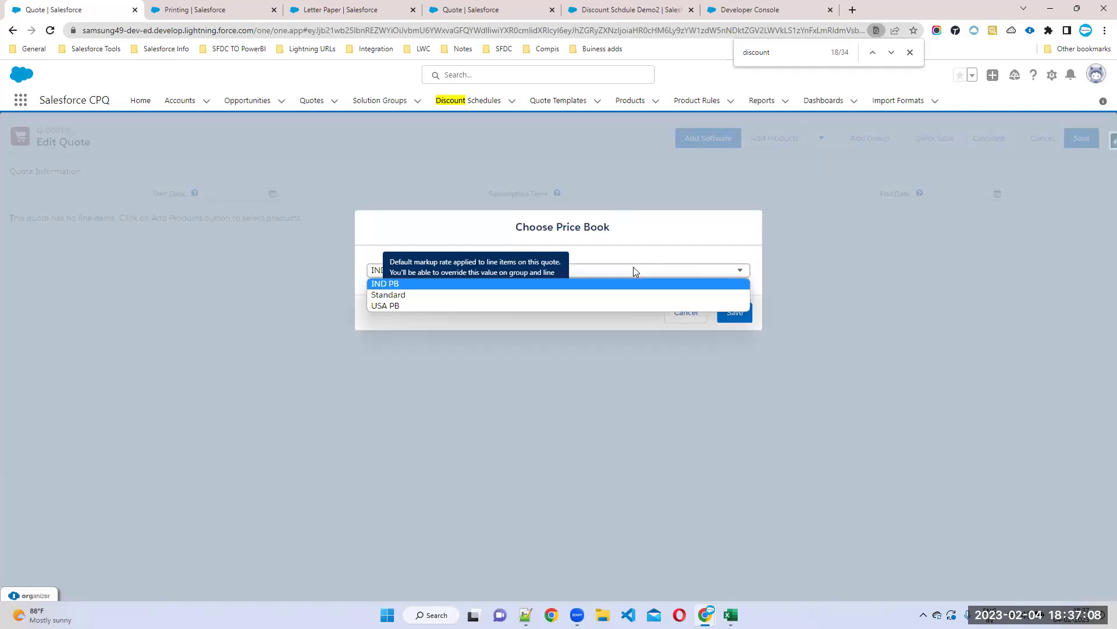
pyautogui.click(432, 306)
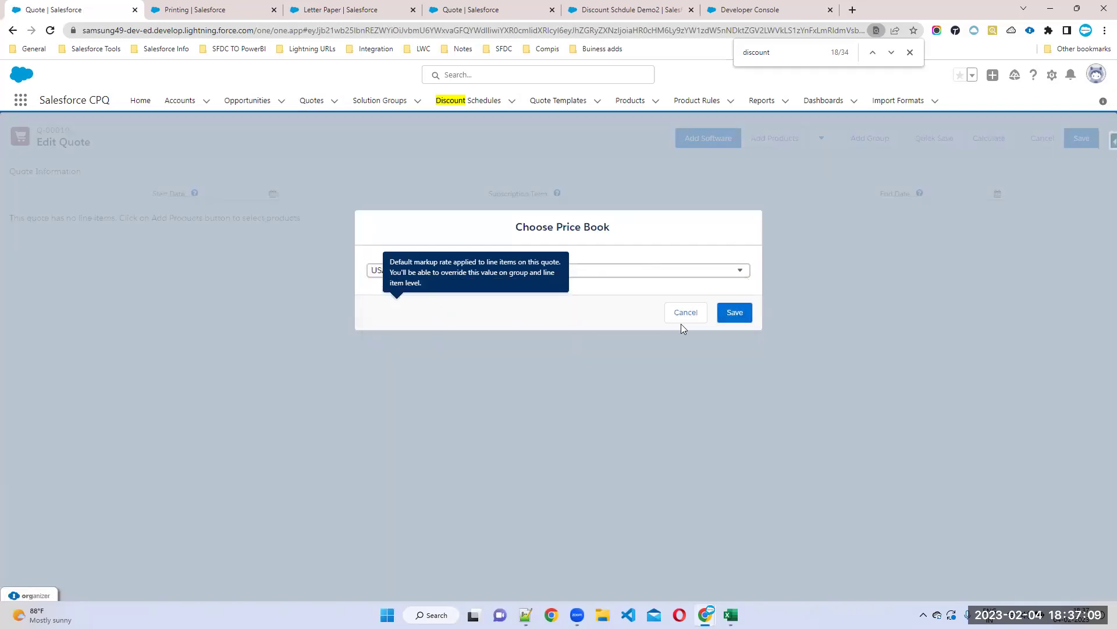
pyautogui.click(744, 315)
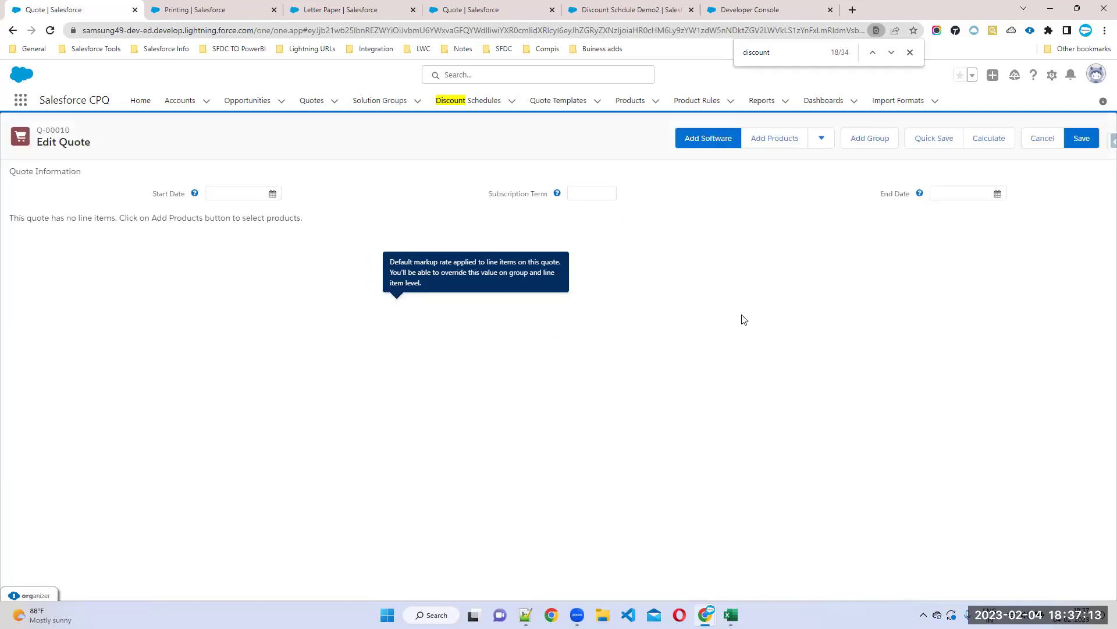
# - Add Business Laptop, Toner Cartridge and UK Keyboard lines, for a $165.00 total
pyautogui.click(773, 146)
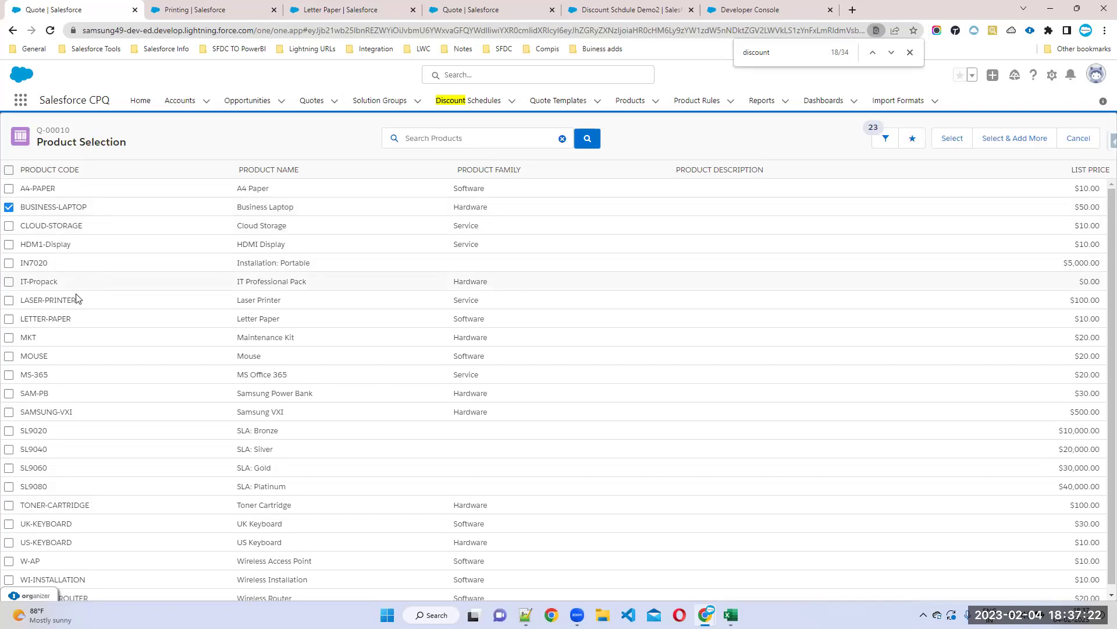
pyautogui.click(9, 506)
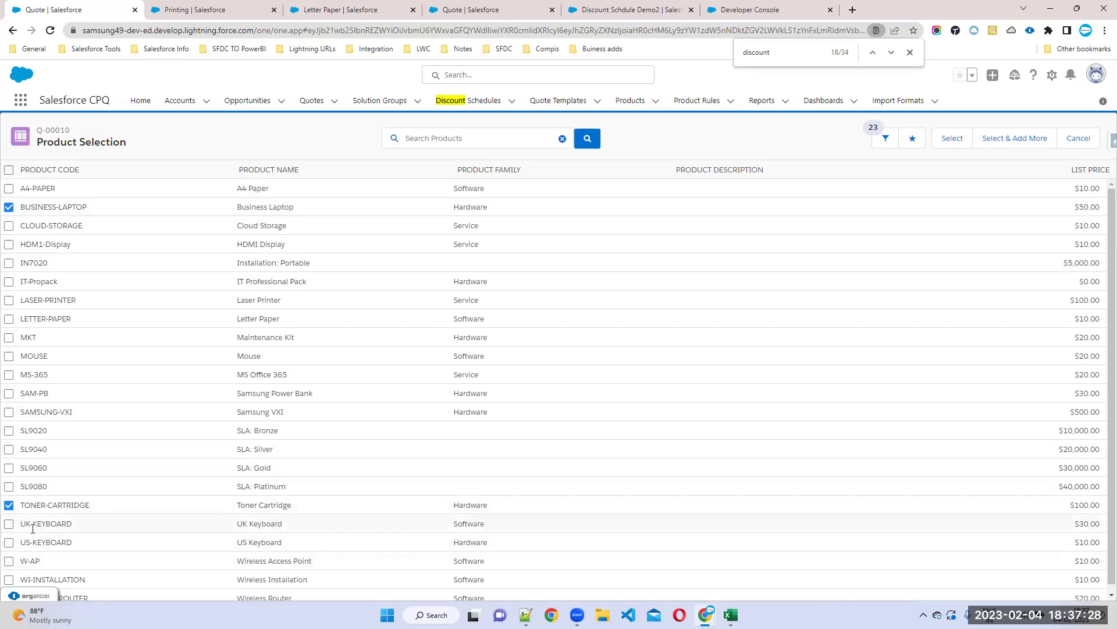
pyautogui.click(8, 525)
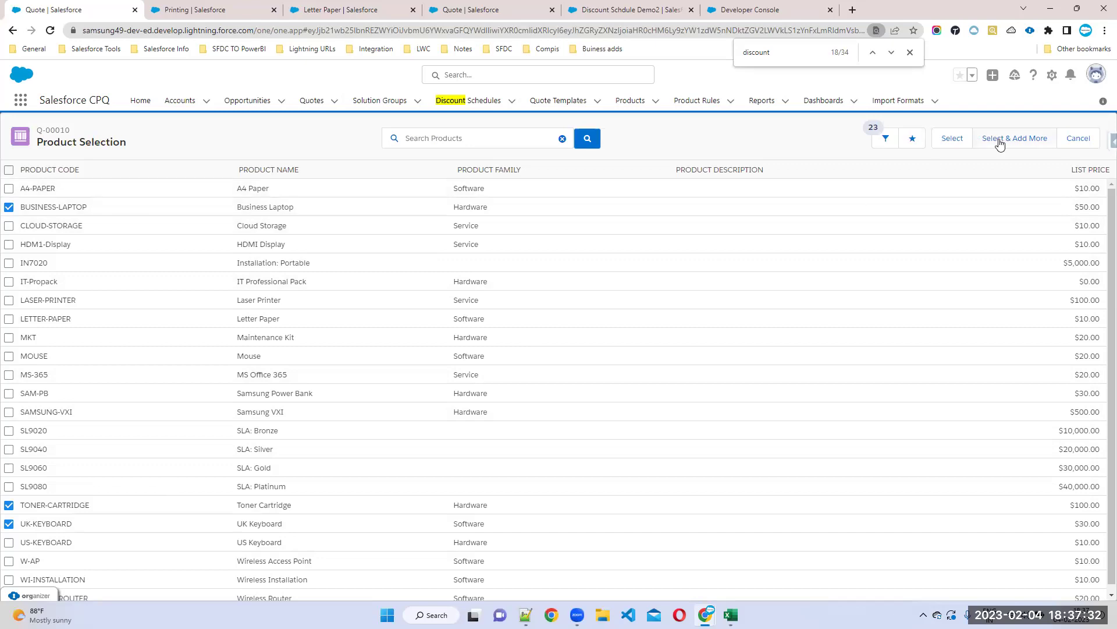
pyautogui.click(953, 139)
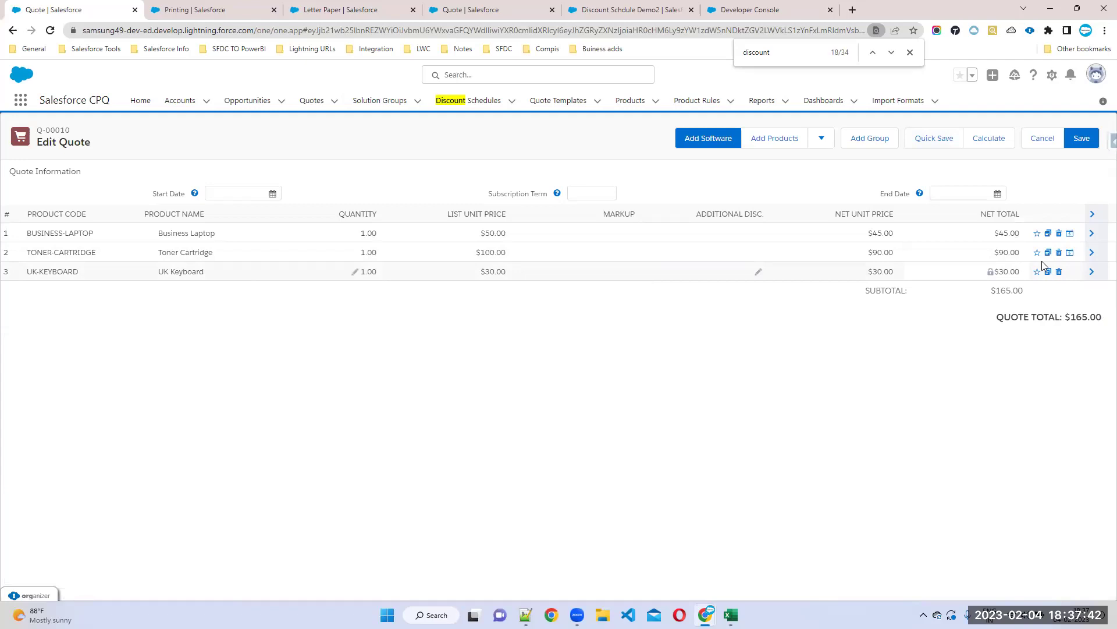
pyautogui.click(1072, 234)
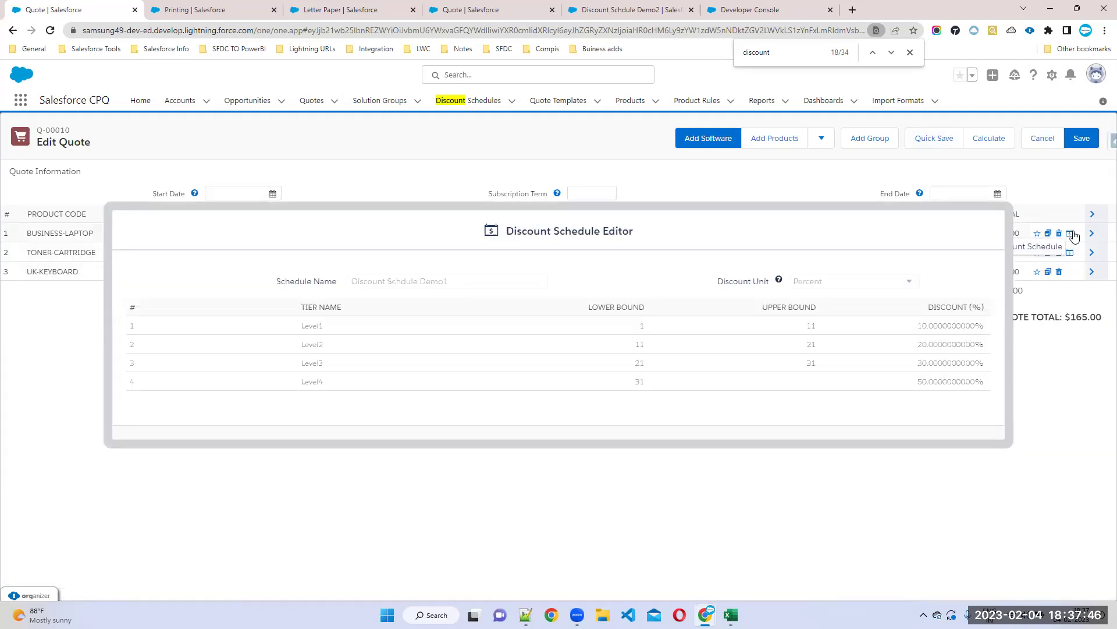
pyautogui.click(1074, 235)
pyautogui.click(1025, 291)
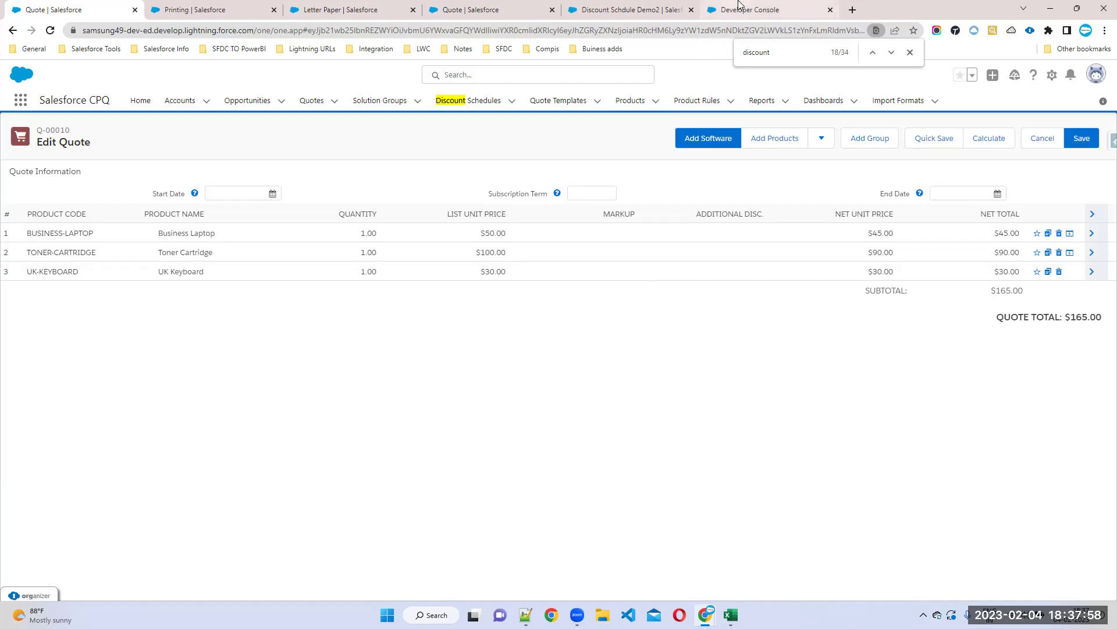
pyautogui.moveTo(739, 3)
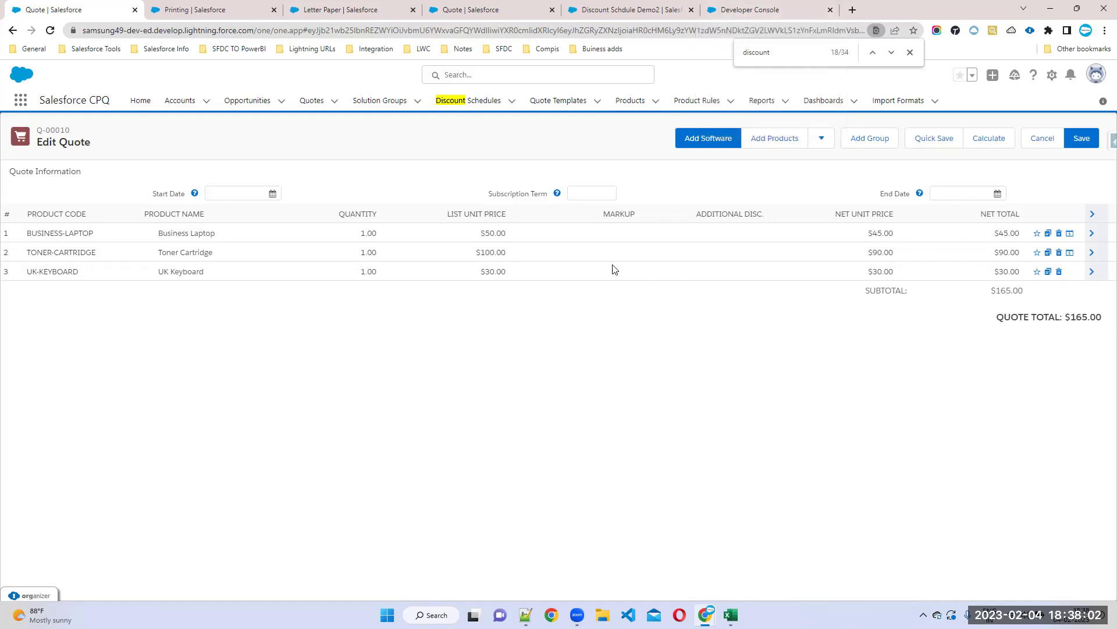
# - Read the Letter Paper Range and Slab notes in CPQNotes.vfp, then return to Discount Schdule Demo2
pyautogui.click(747, 14)
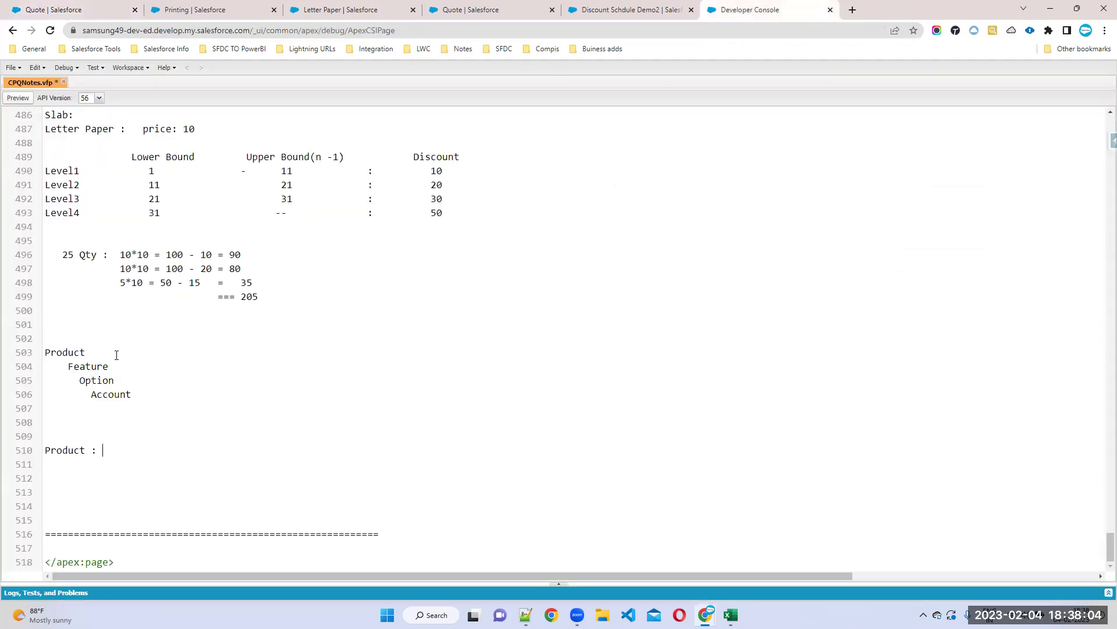
pyautogui.scroll(7, 75, 187)
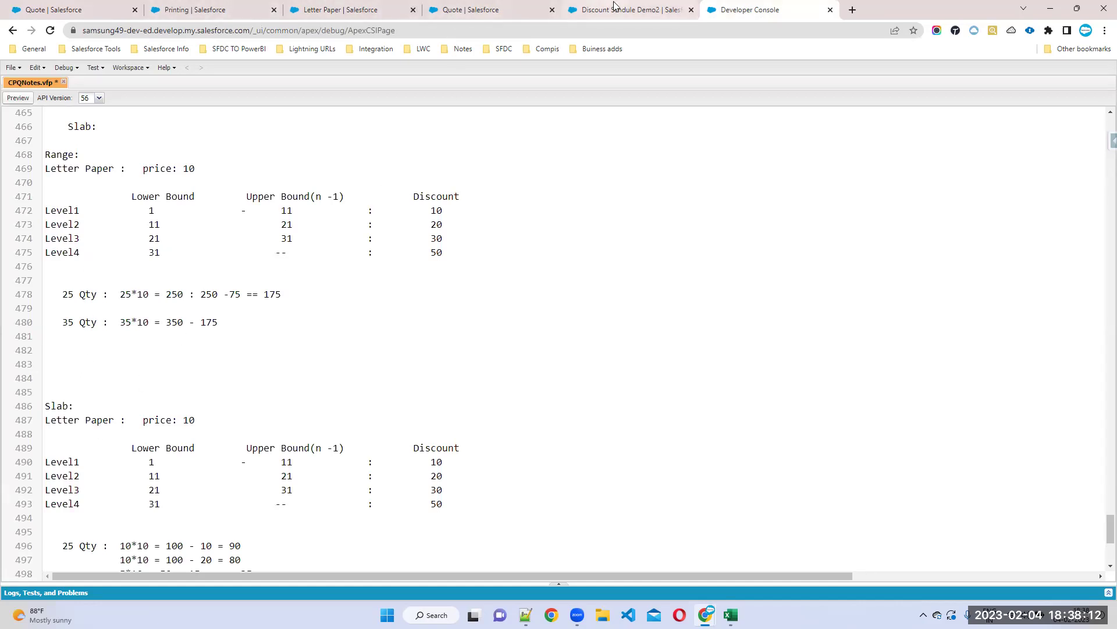
pyautogui.click(582, 10)
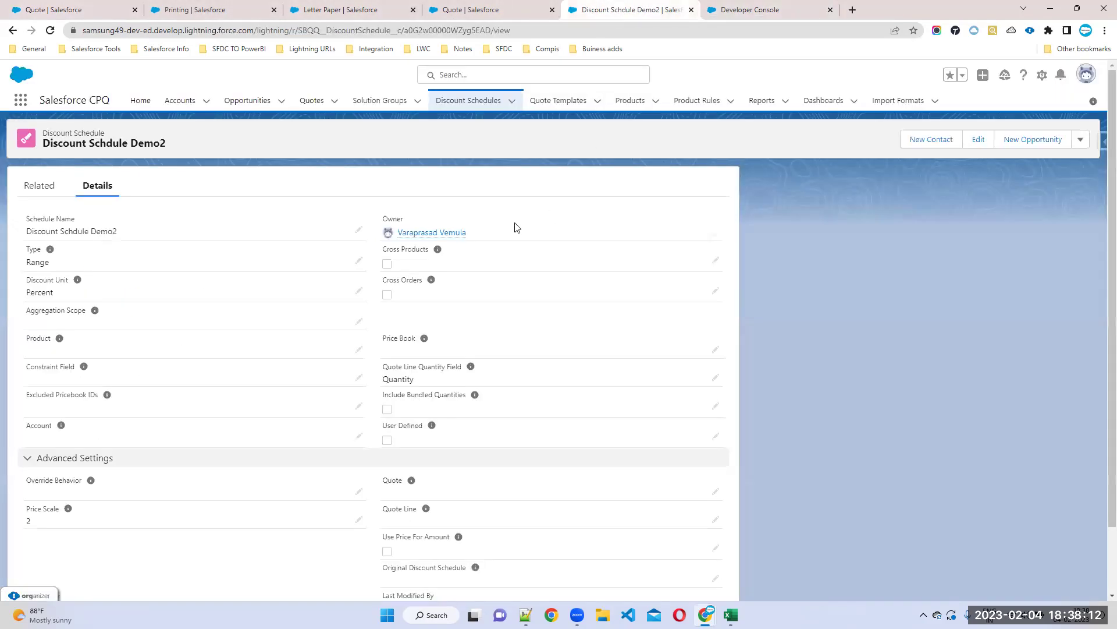
# - Change Discount Schdule Demo1's Type from Range to Slab and save, then go to Quotes
pyautogui.click(466, 102)
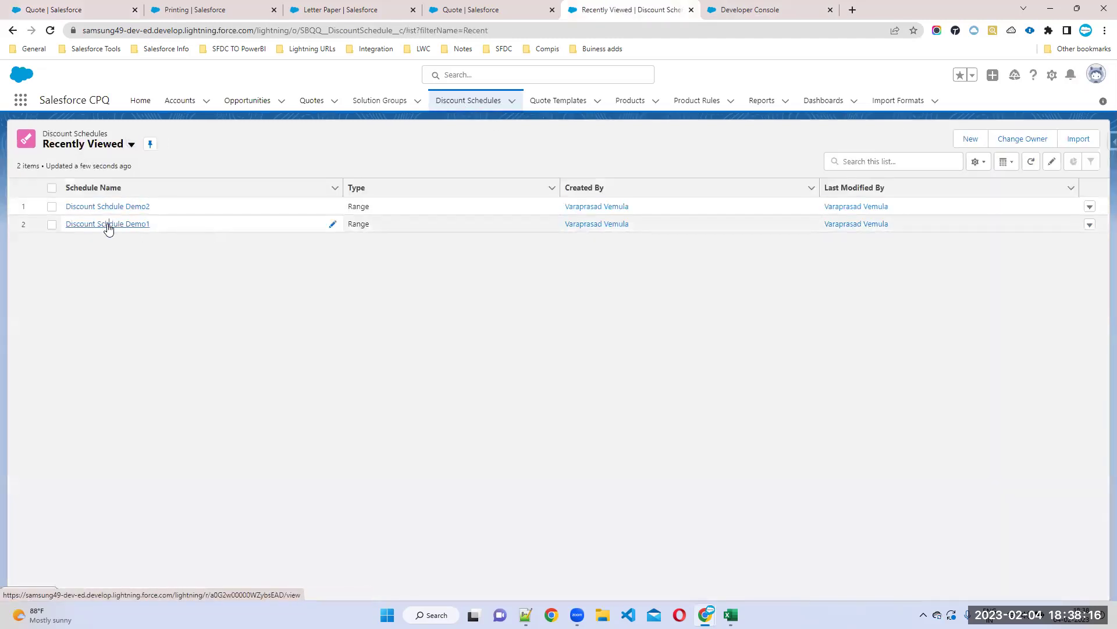
pyautogui.click(109, 224)
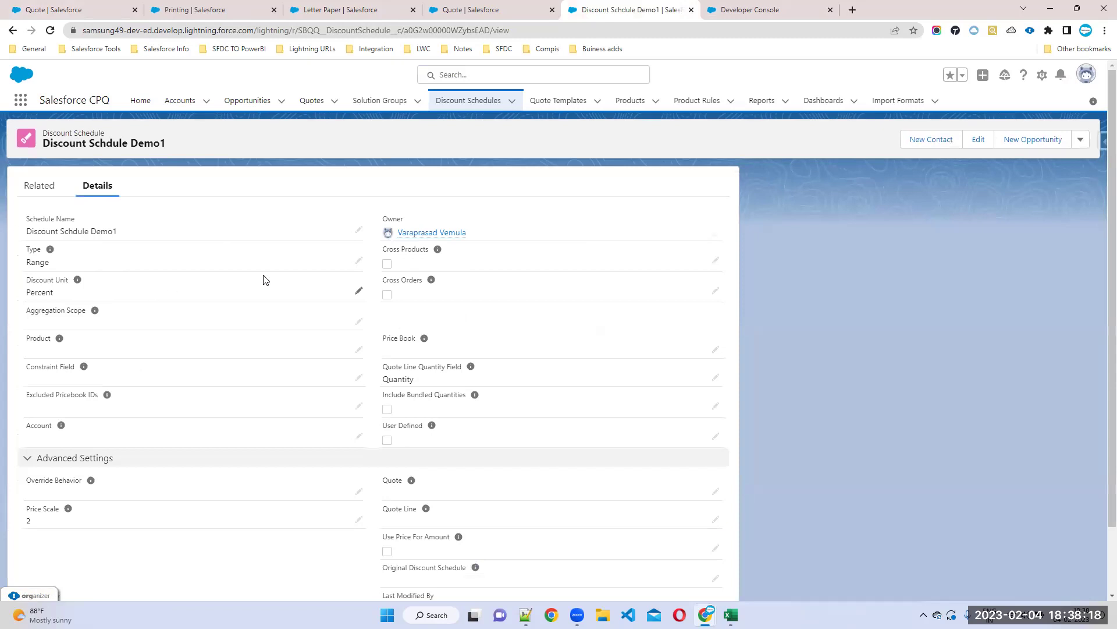
pyautogui.click(357, 260)
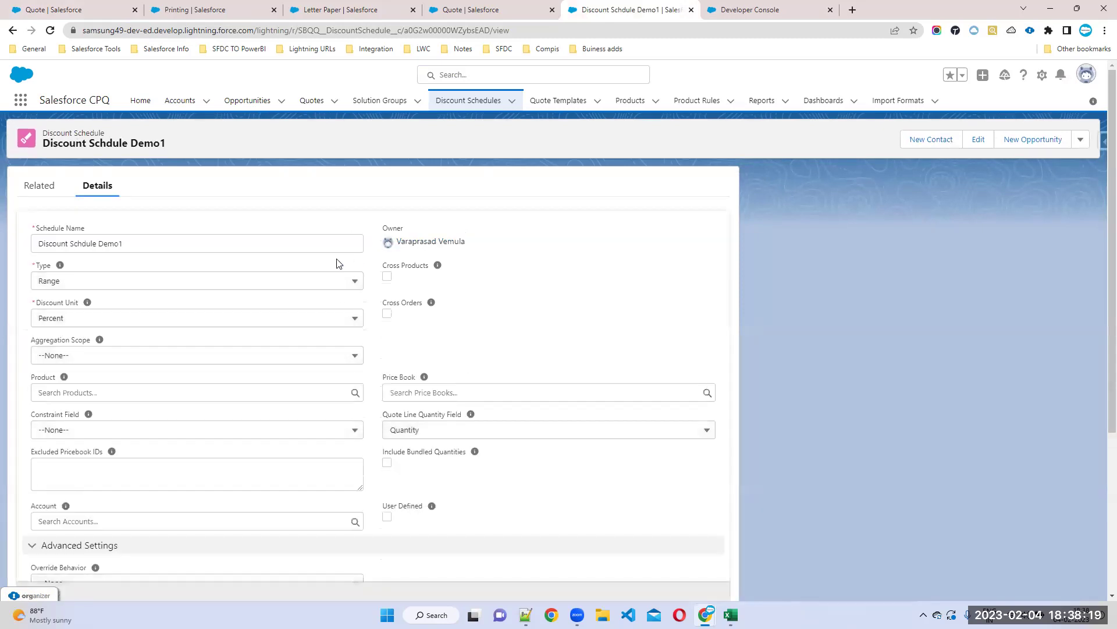
pyautogui.click(172, 283)
pyautogui.click(64, 346)
pyautogui.click(394, 581)
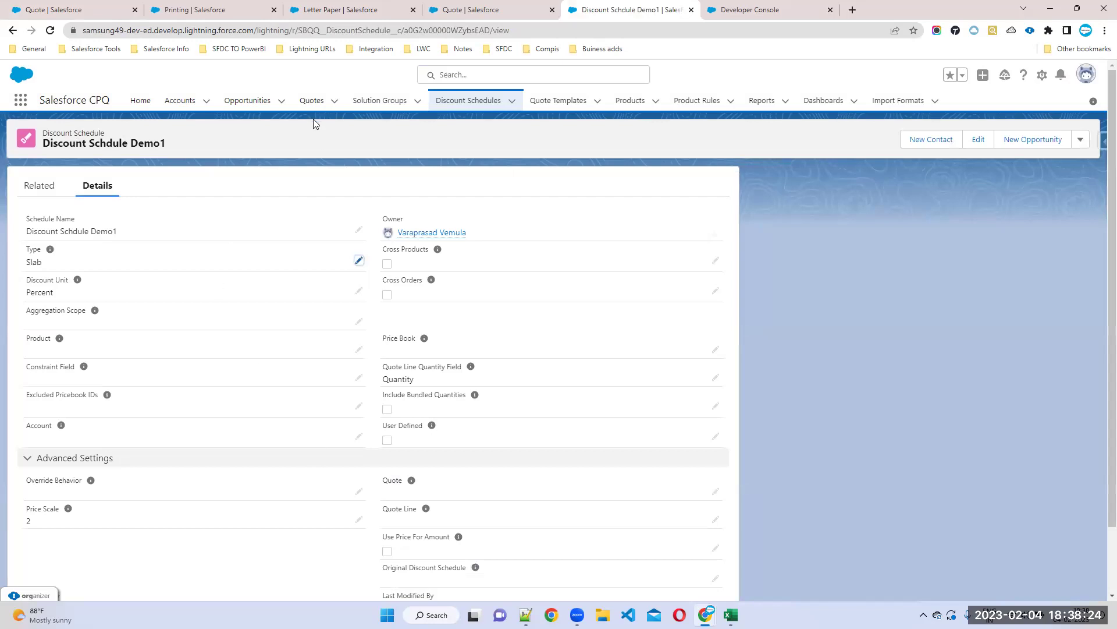
pyautogui.click(309, 105)
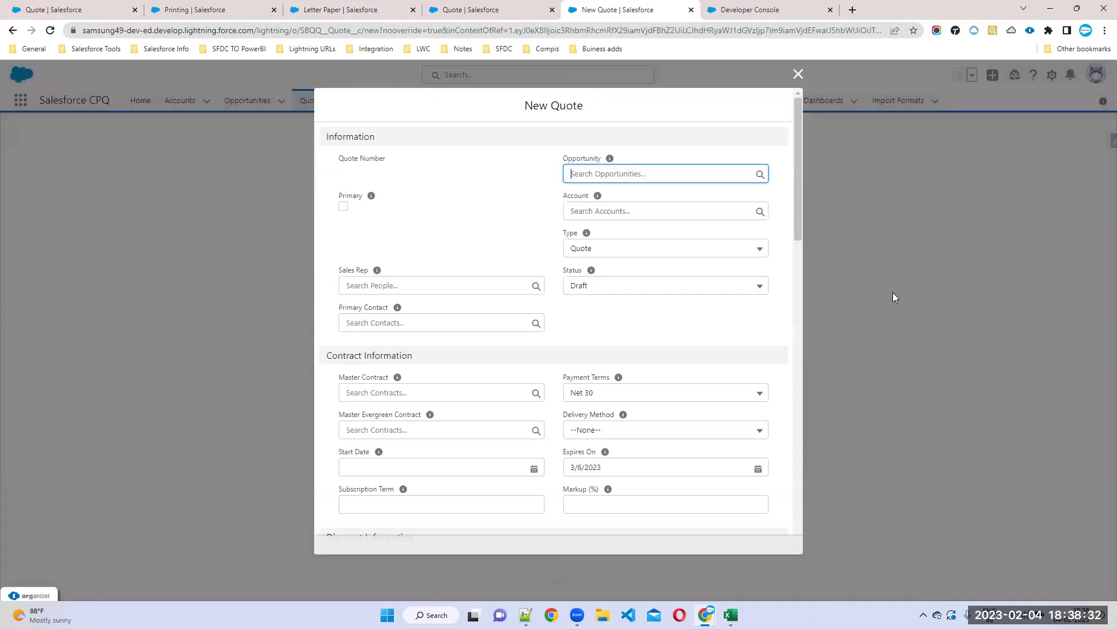
# - Save the new quote Q-00011 and open its line editor
pyautogui.click(613, 538)
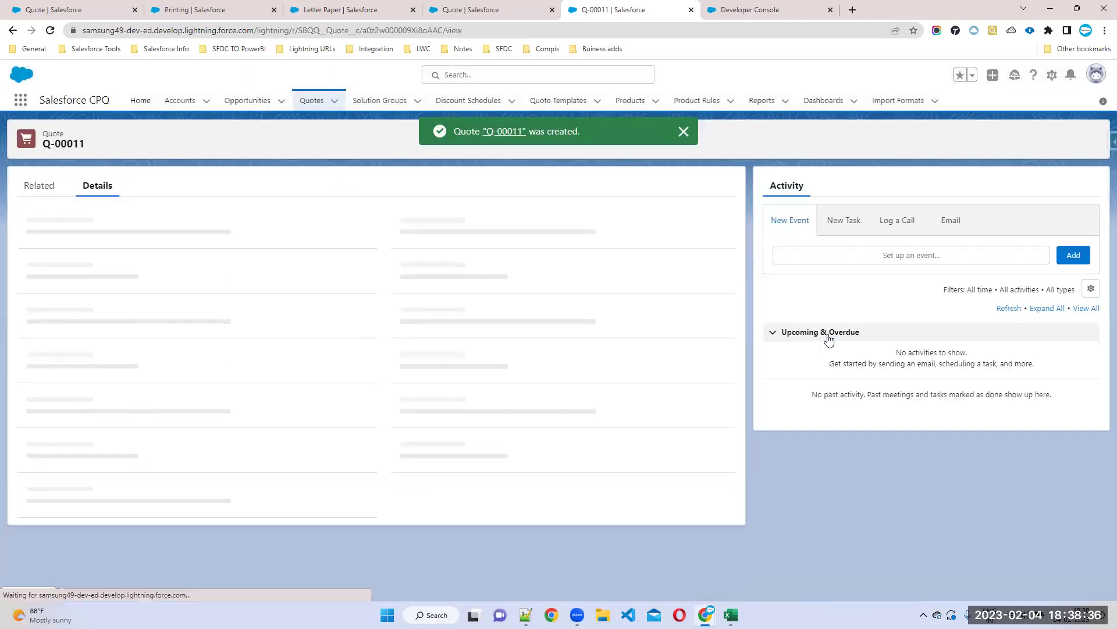
pyautogui.click(1080, 140)
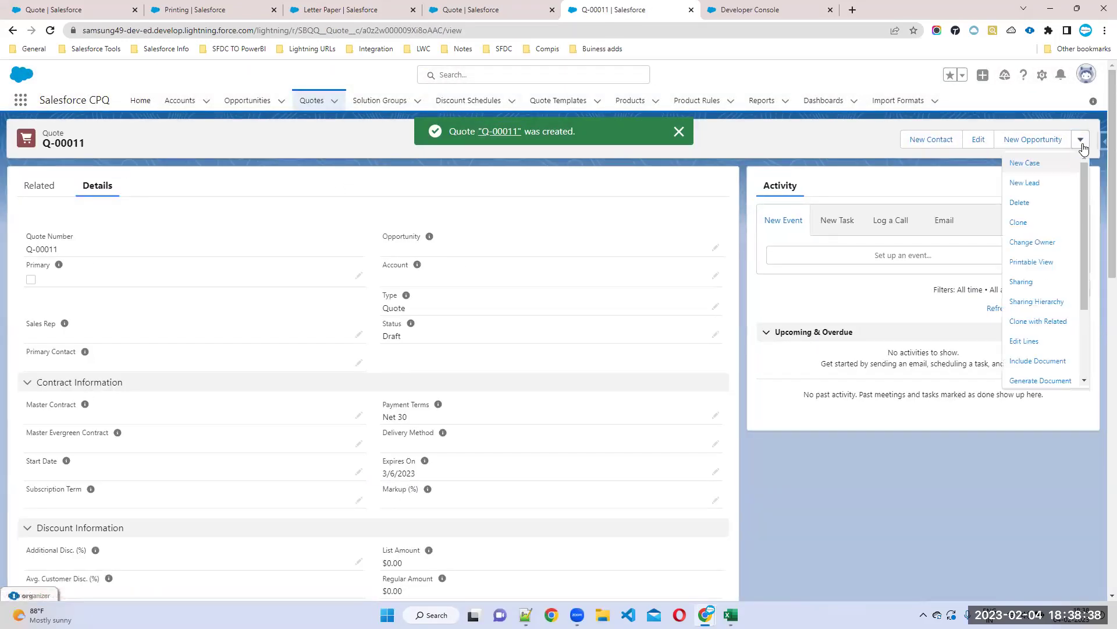
pyautogui.click(1040, 343)
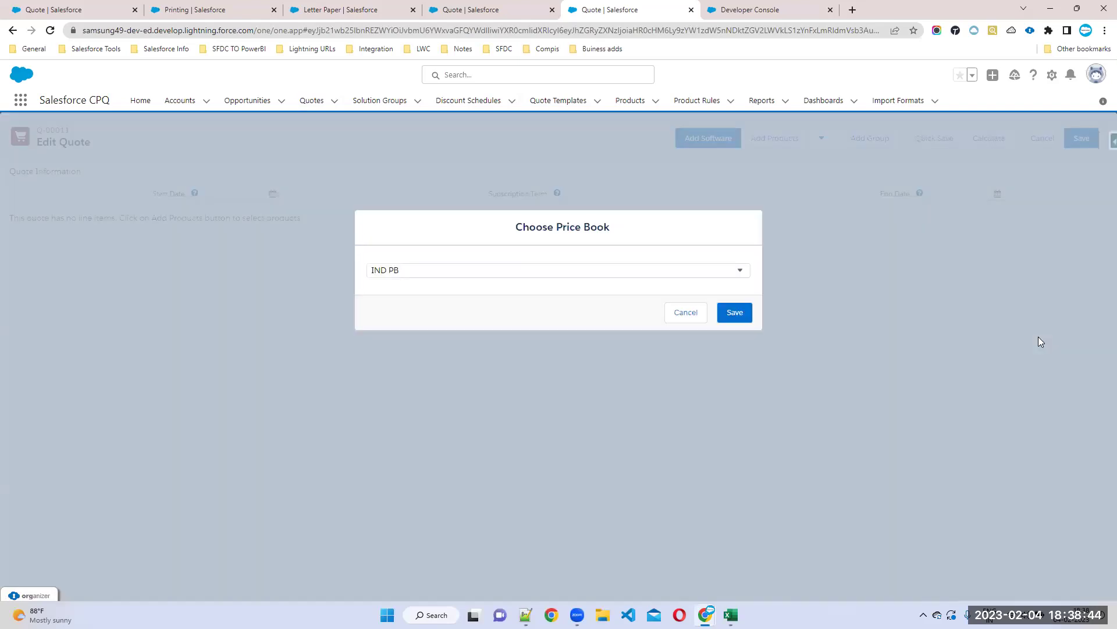
# - Assign the USA PB price book to the quote and bring up the product catalogue
pyautogui.click(642, 271)
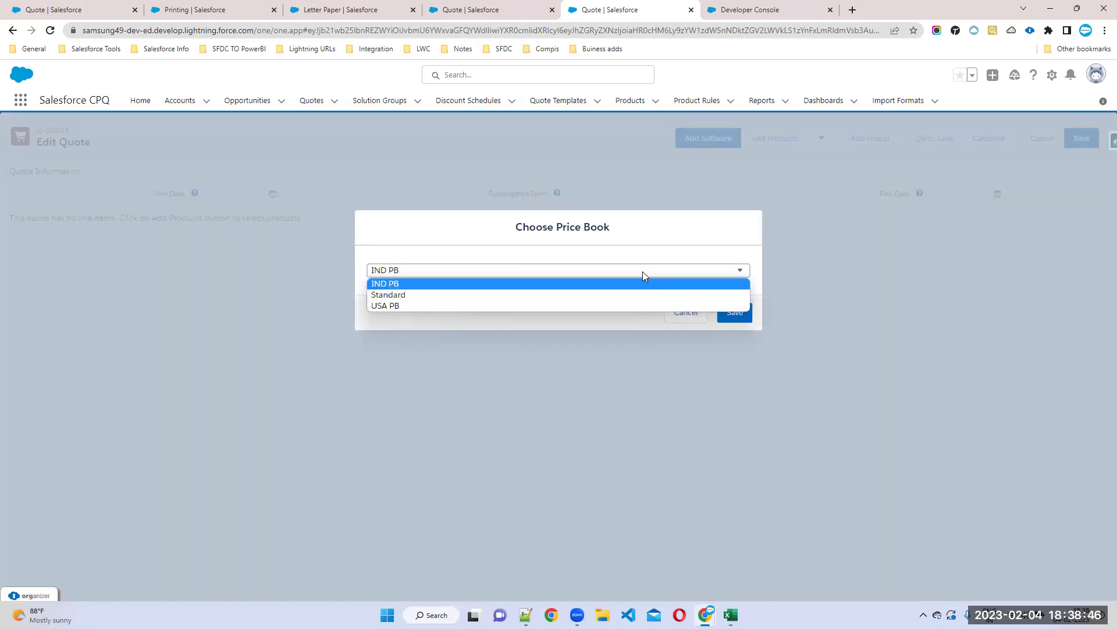
pyautogui.click(421, 306)
pyautogui.click(748, 317)
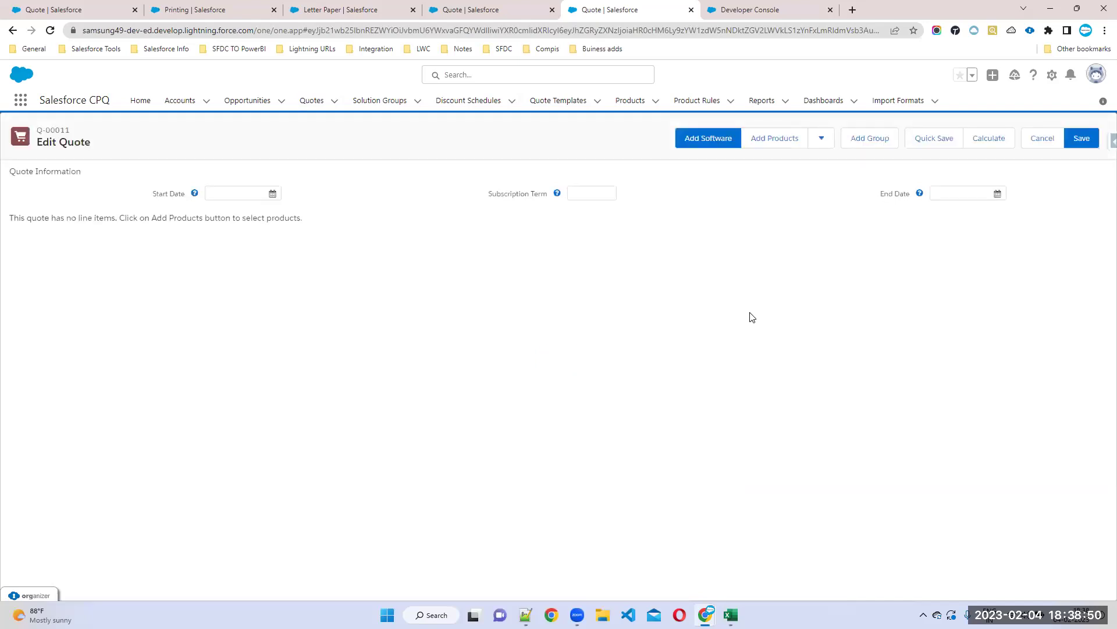
pyautogui.click(781, 143)
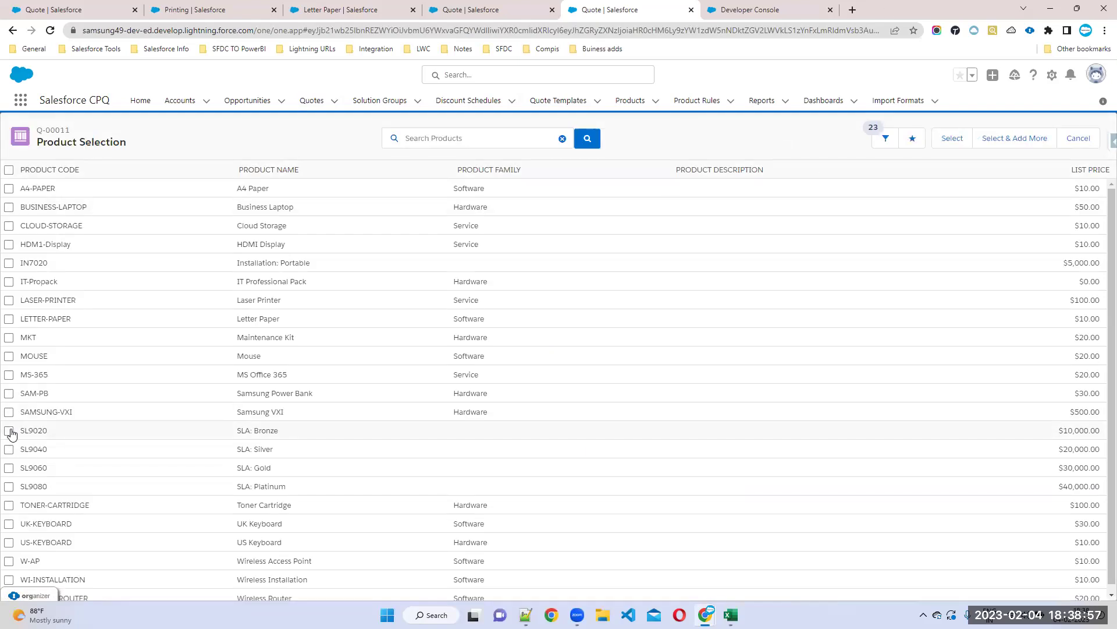
# - Add Letter Paper to Q-00011 and start replacing its quantity with 25
pyautogui.click(8, 320)
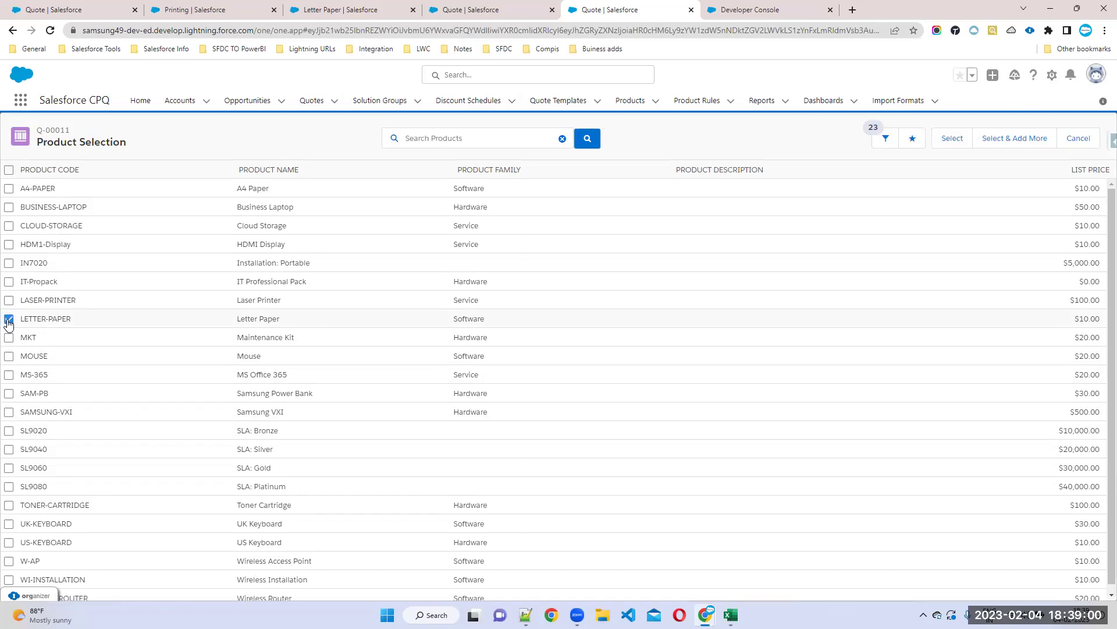
pyautogui.click(944, 141)
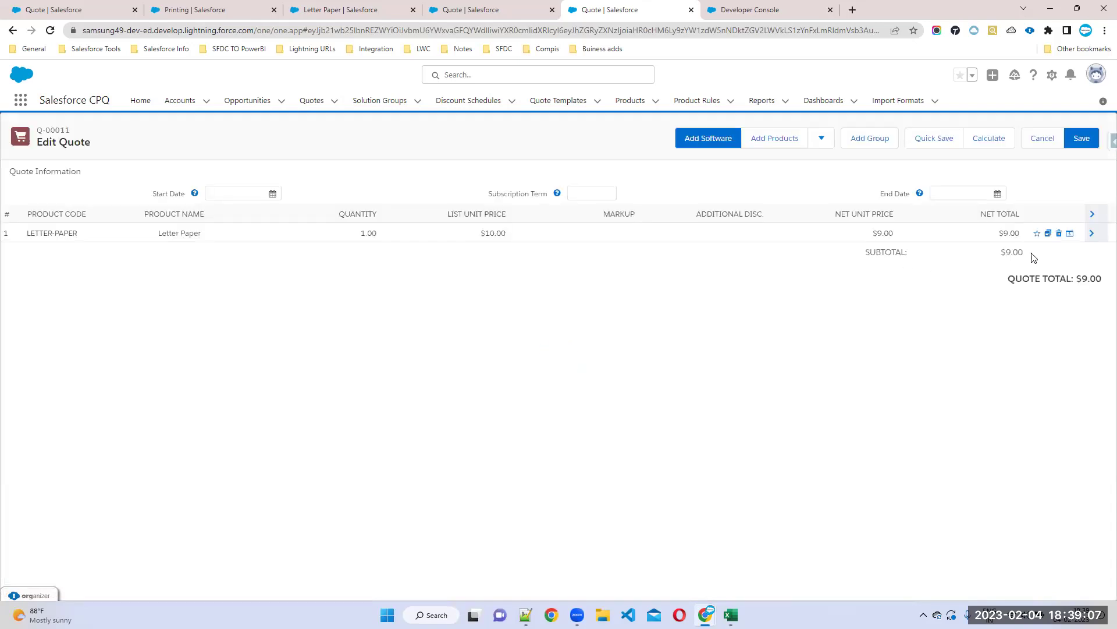
pyautogui.click(355, 235)
pyautogui.click(396, 237)
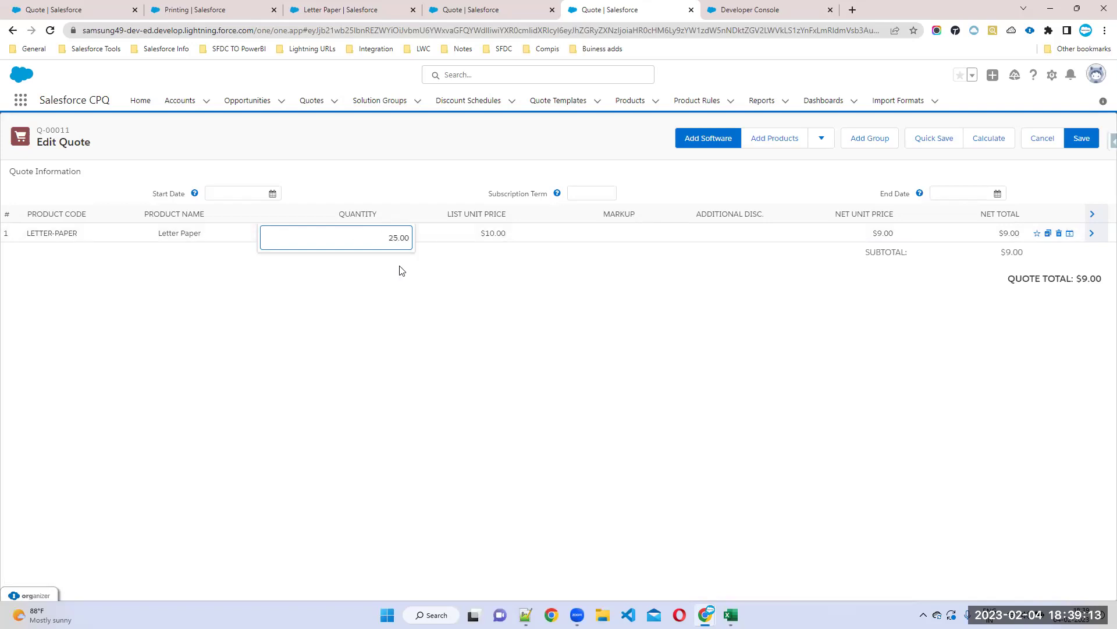
# - Commit quantity 25 on the Letter Paper line and review its discount schedule tiers
pyautogui.click(508, 311)
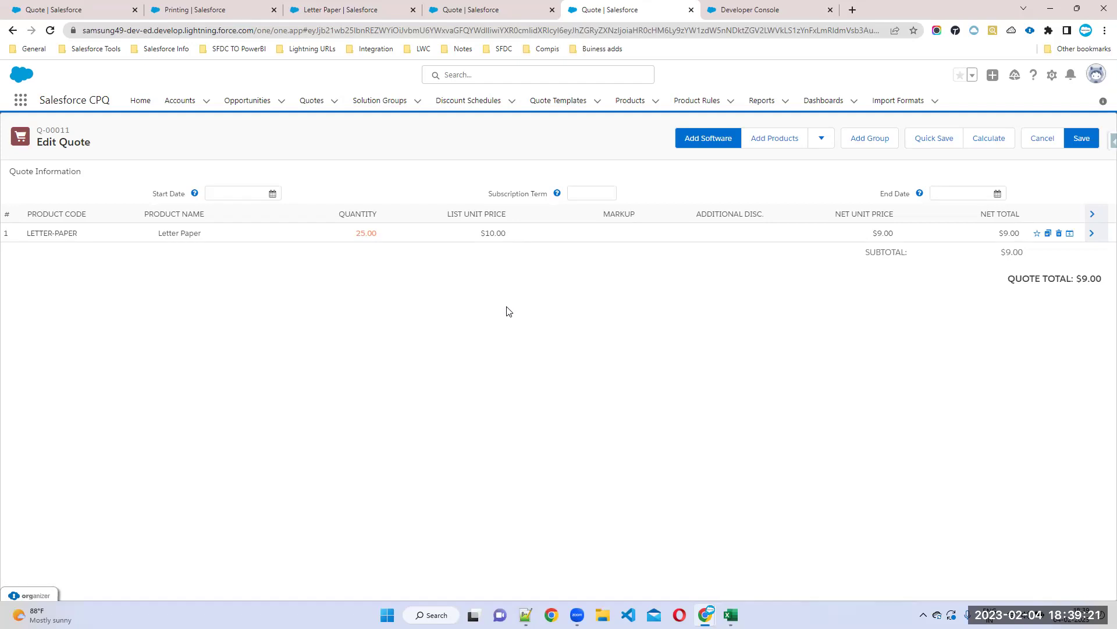
pyautogui.click(1070, 233)
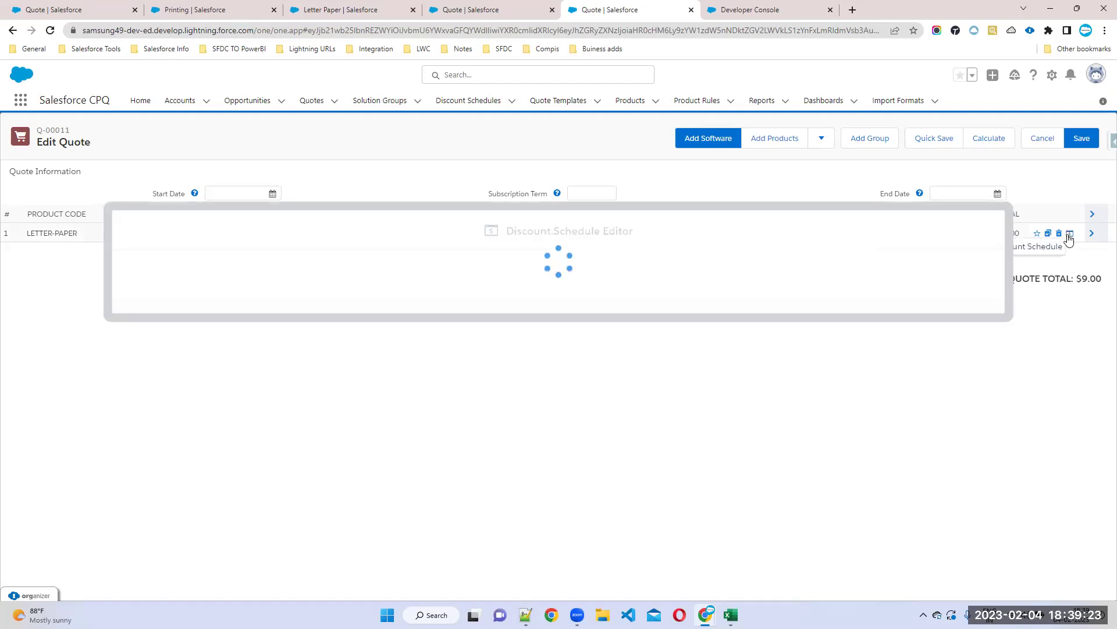
pyautogui.click(1046, 259)
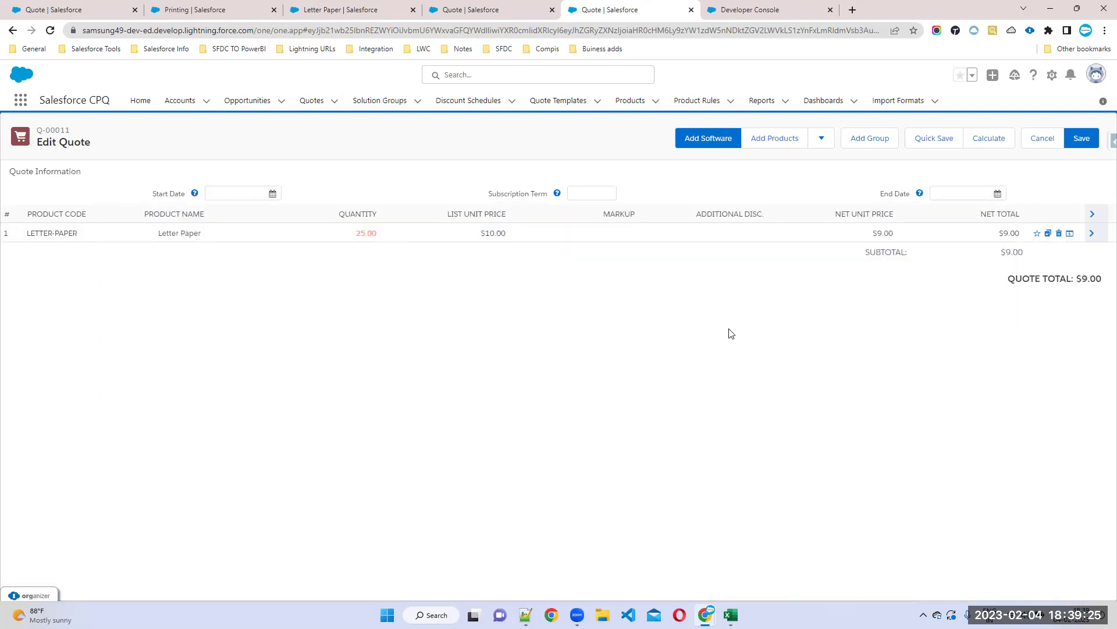
pyautogui.click(1070, 235)
pyautogui.click(750, 11)
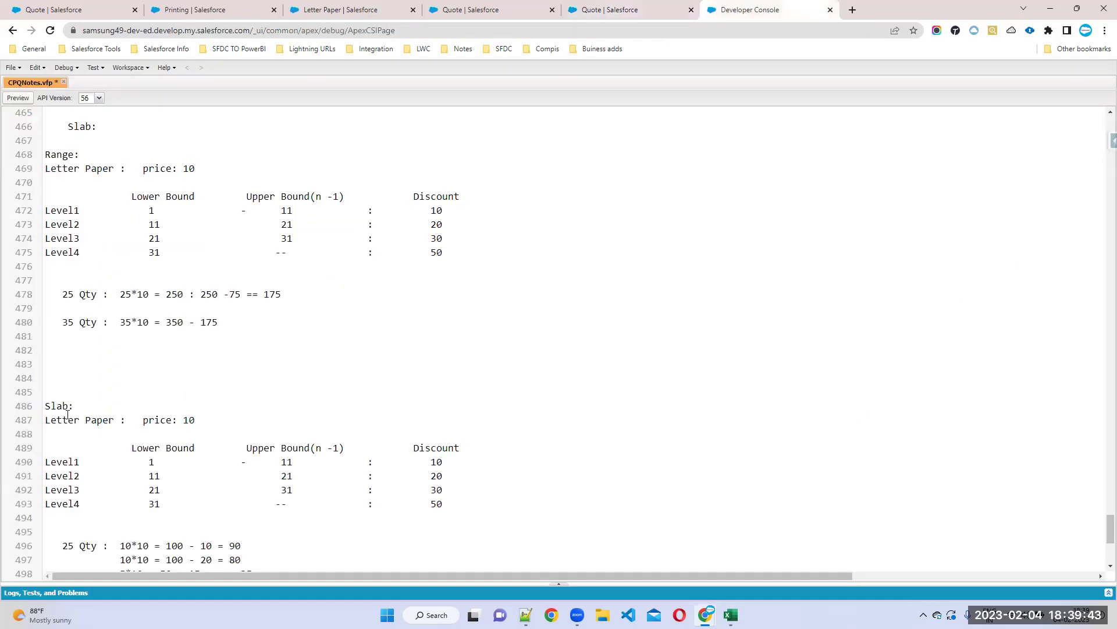
pyautogui.scroll(-3, 132, 488)
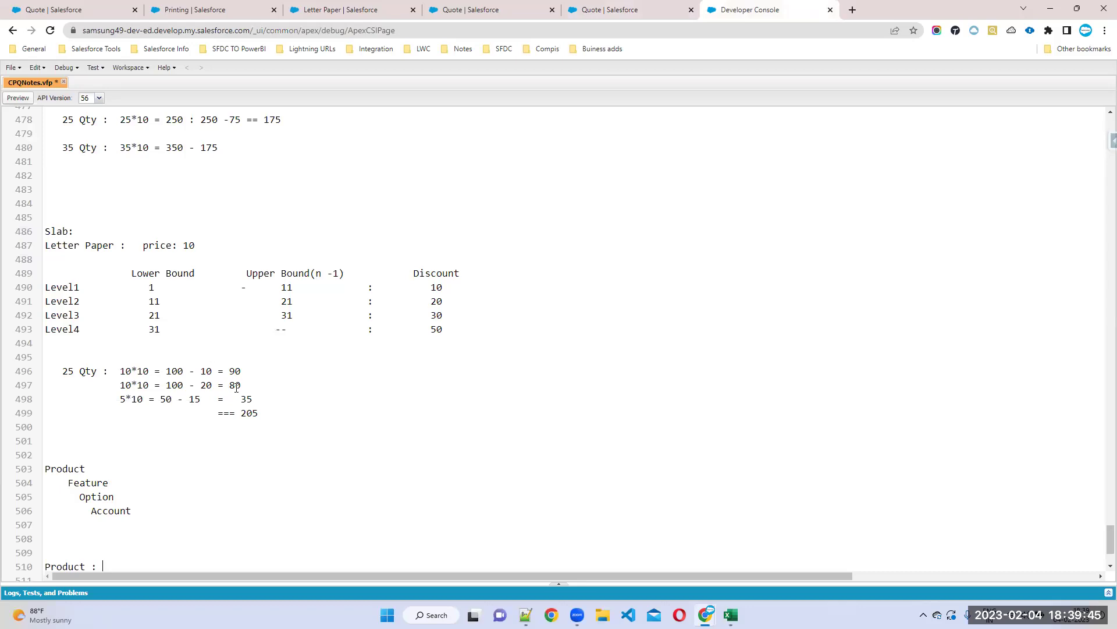
pyautogui.moveTo(268, 413); pyautogui.dragTo(172, 412)
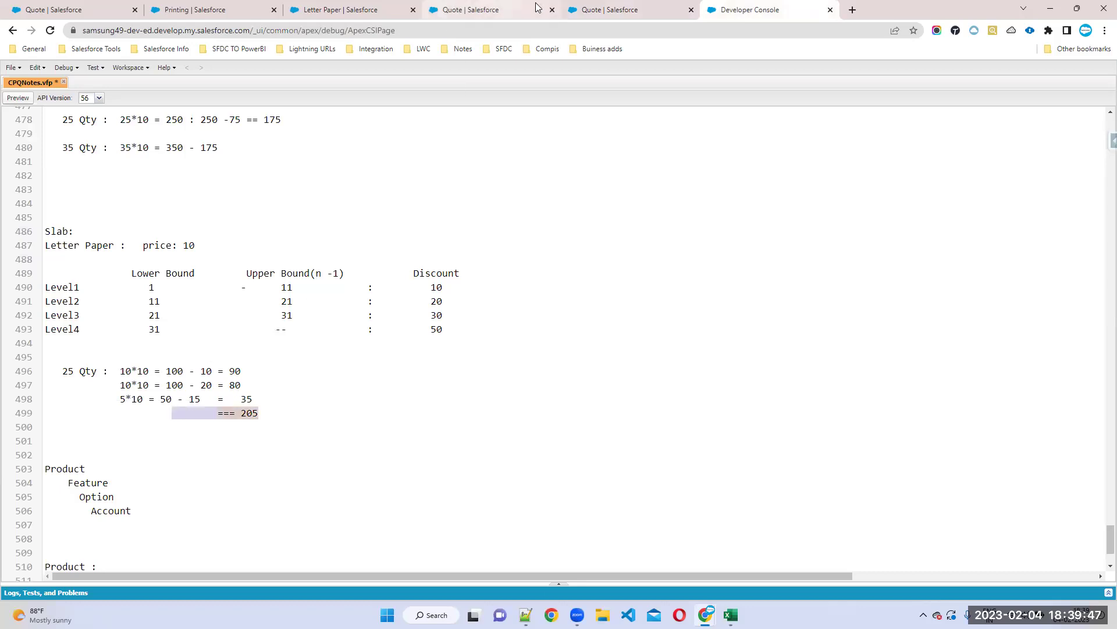
pyautogui.click(501, 9)
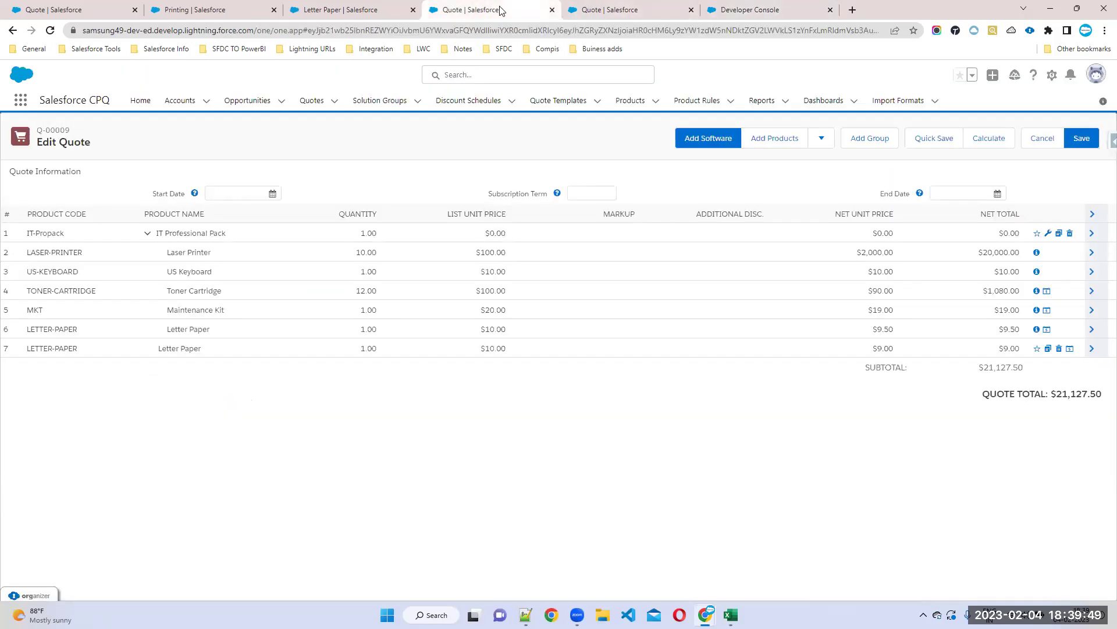
# - Return to Q-00011 and recalculate so the 25-unit Letter Paper line totals $205.00
pyautogui.click(636, 8)
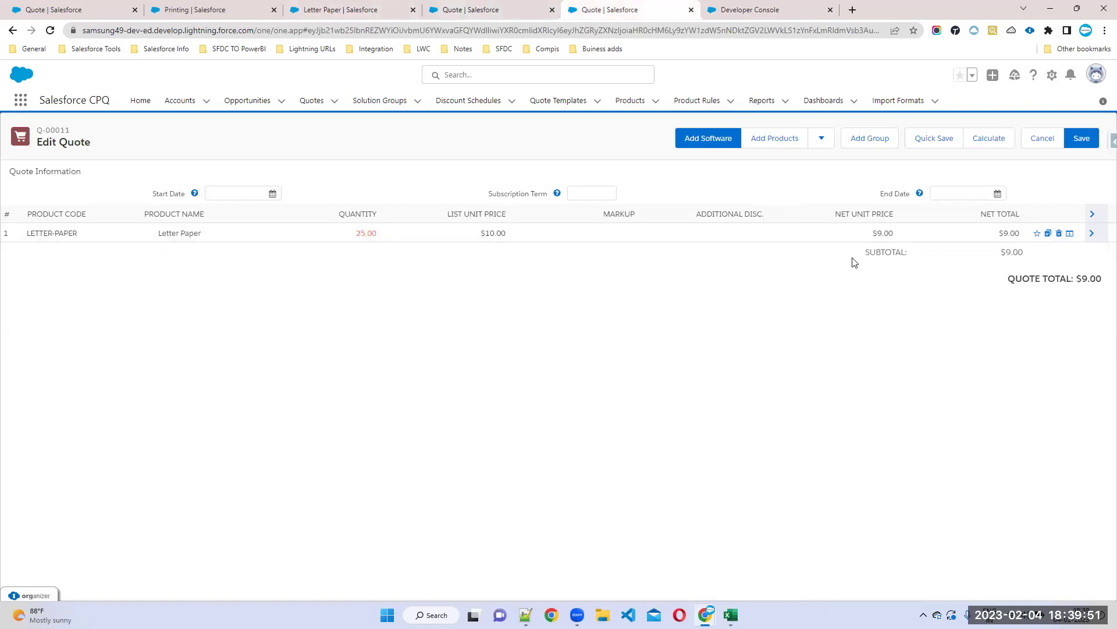
pyautogui.click(988, 142)
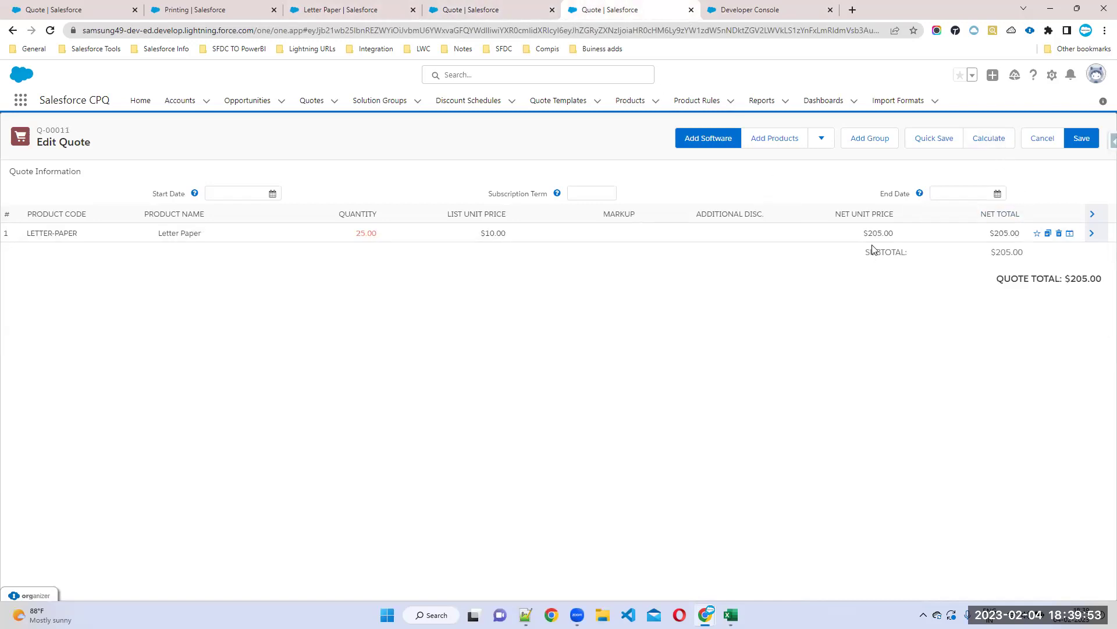